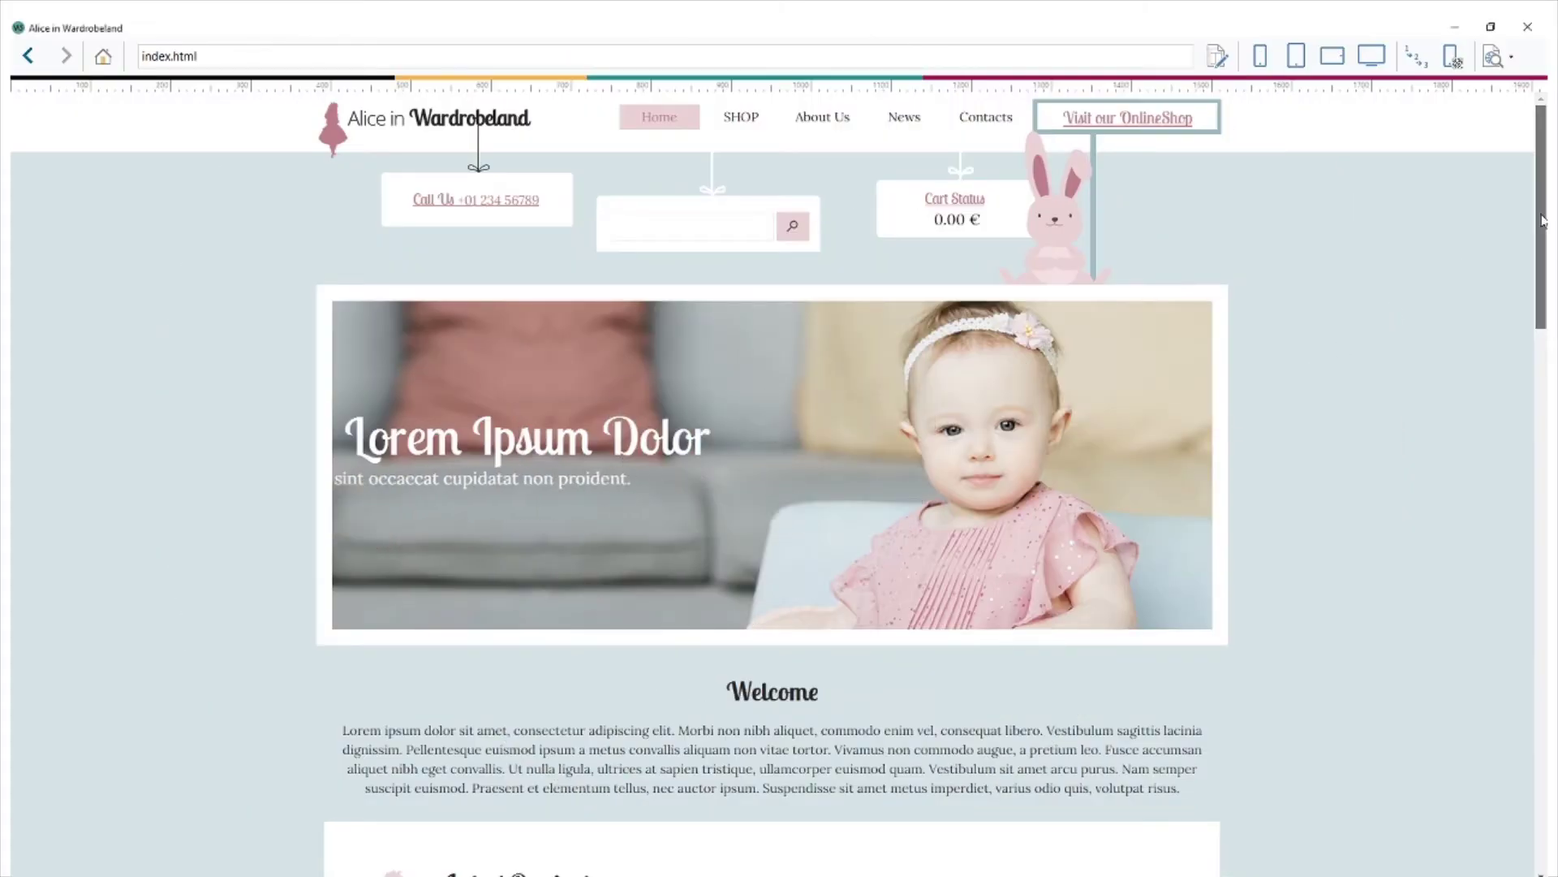
# Step: Scroll through the home page in the preview, then go to the Product Page
pyautogui.moveTo(1542, 224); pyautogui.dragTo(1522, 767)
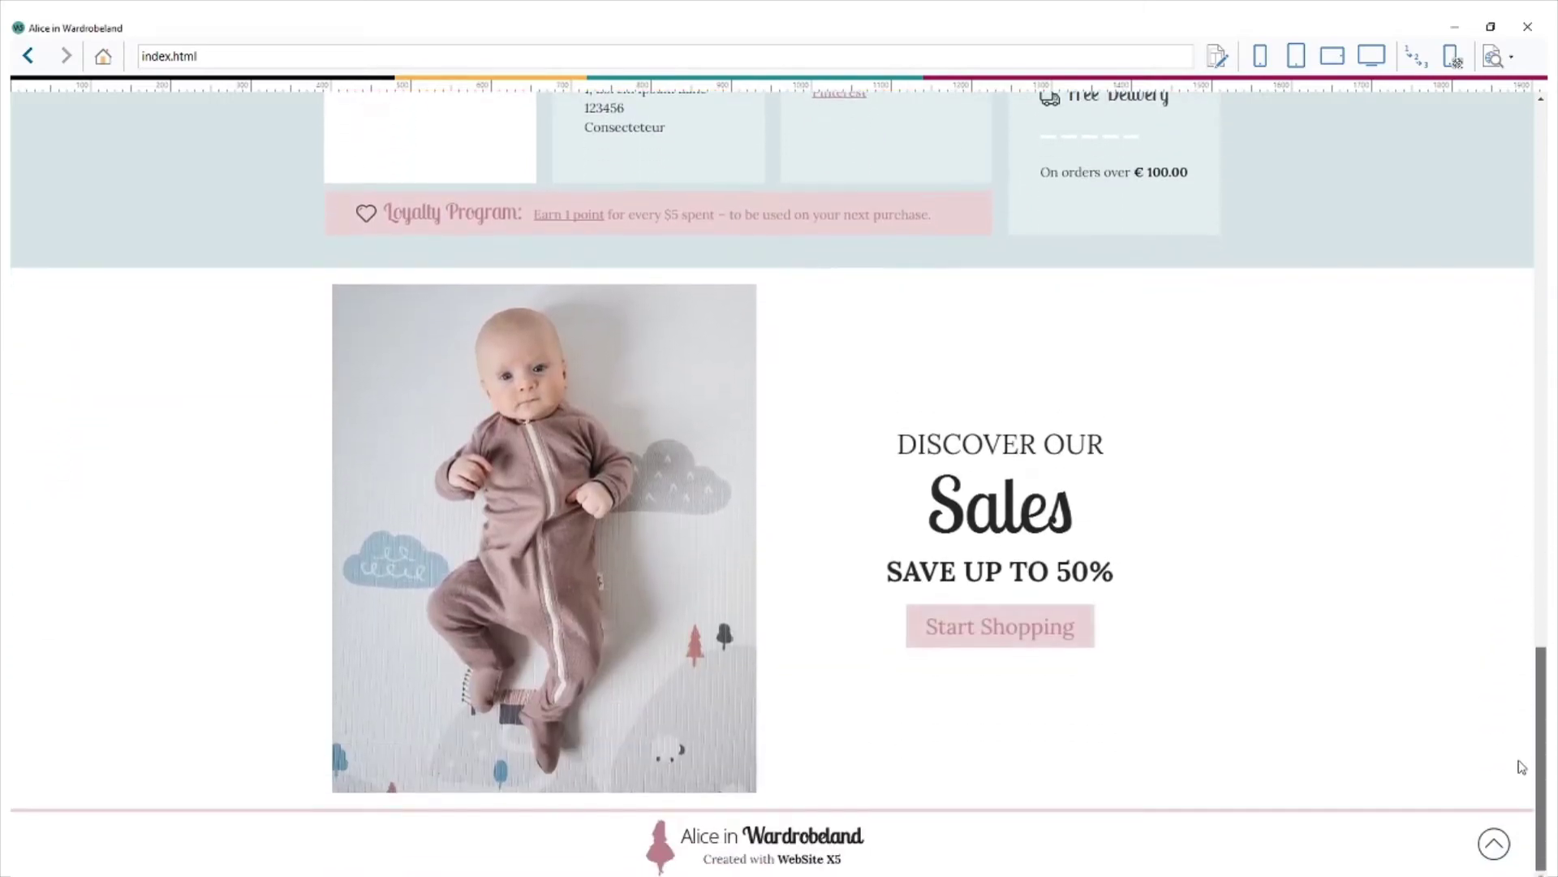
pyautogui.click(1495, 844)
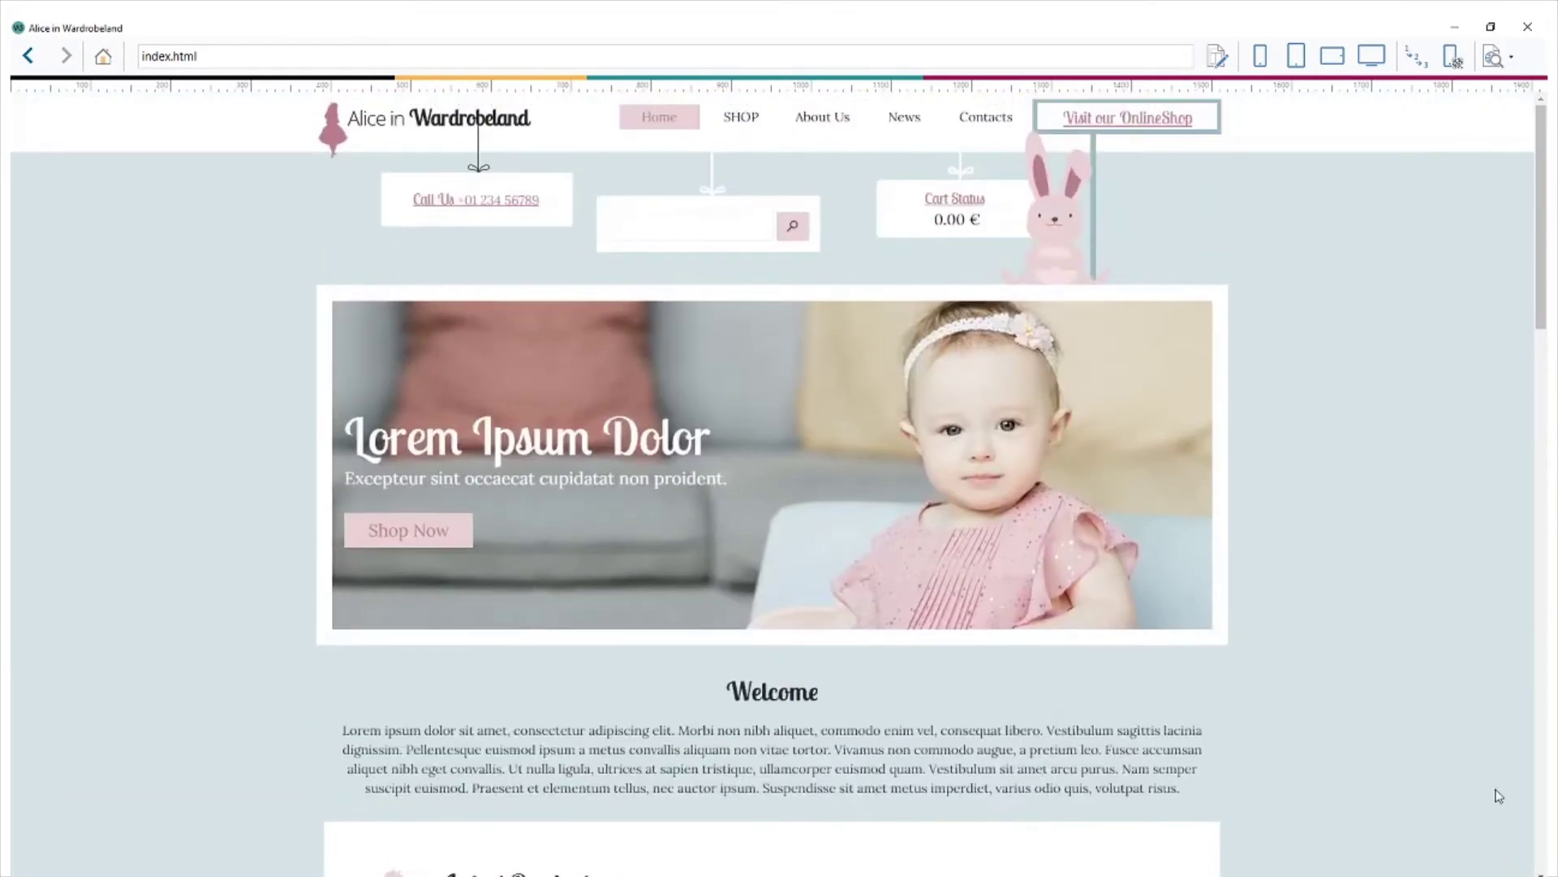
pyautogui.moveTo(741, 118)
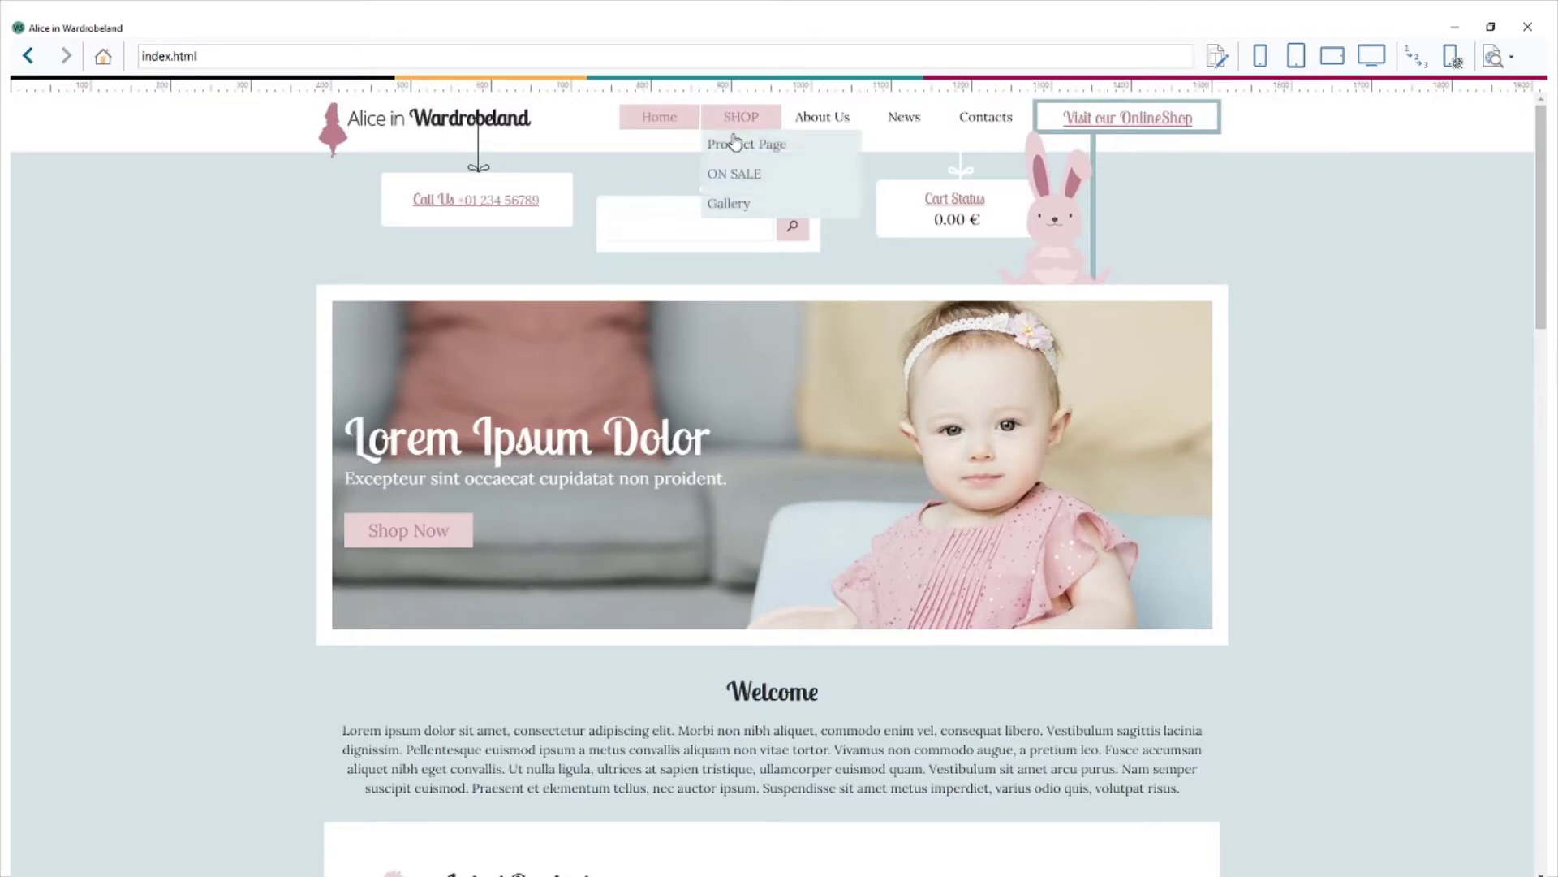
pyautogui.click(739, 147)
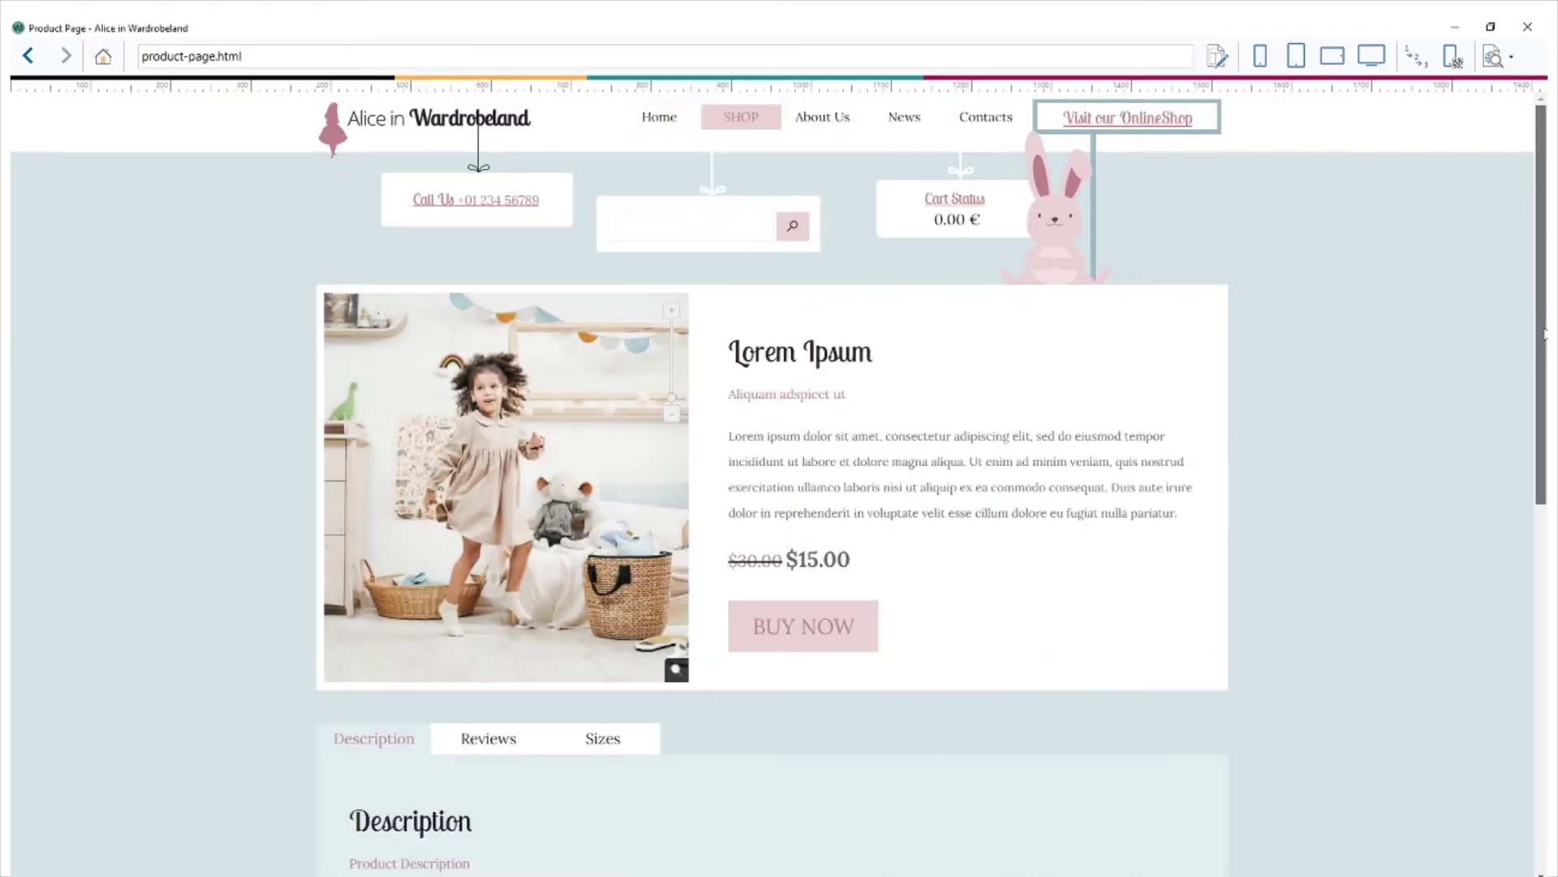
# Step: Look at the product's Reviews and Sizes tabs, then go to the store's search page
pyautogui.moveTo(1545, 335); pyautogui.dragTo(1498, 621)
pyautogui.click(508, 167)
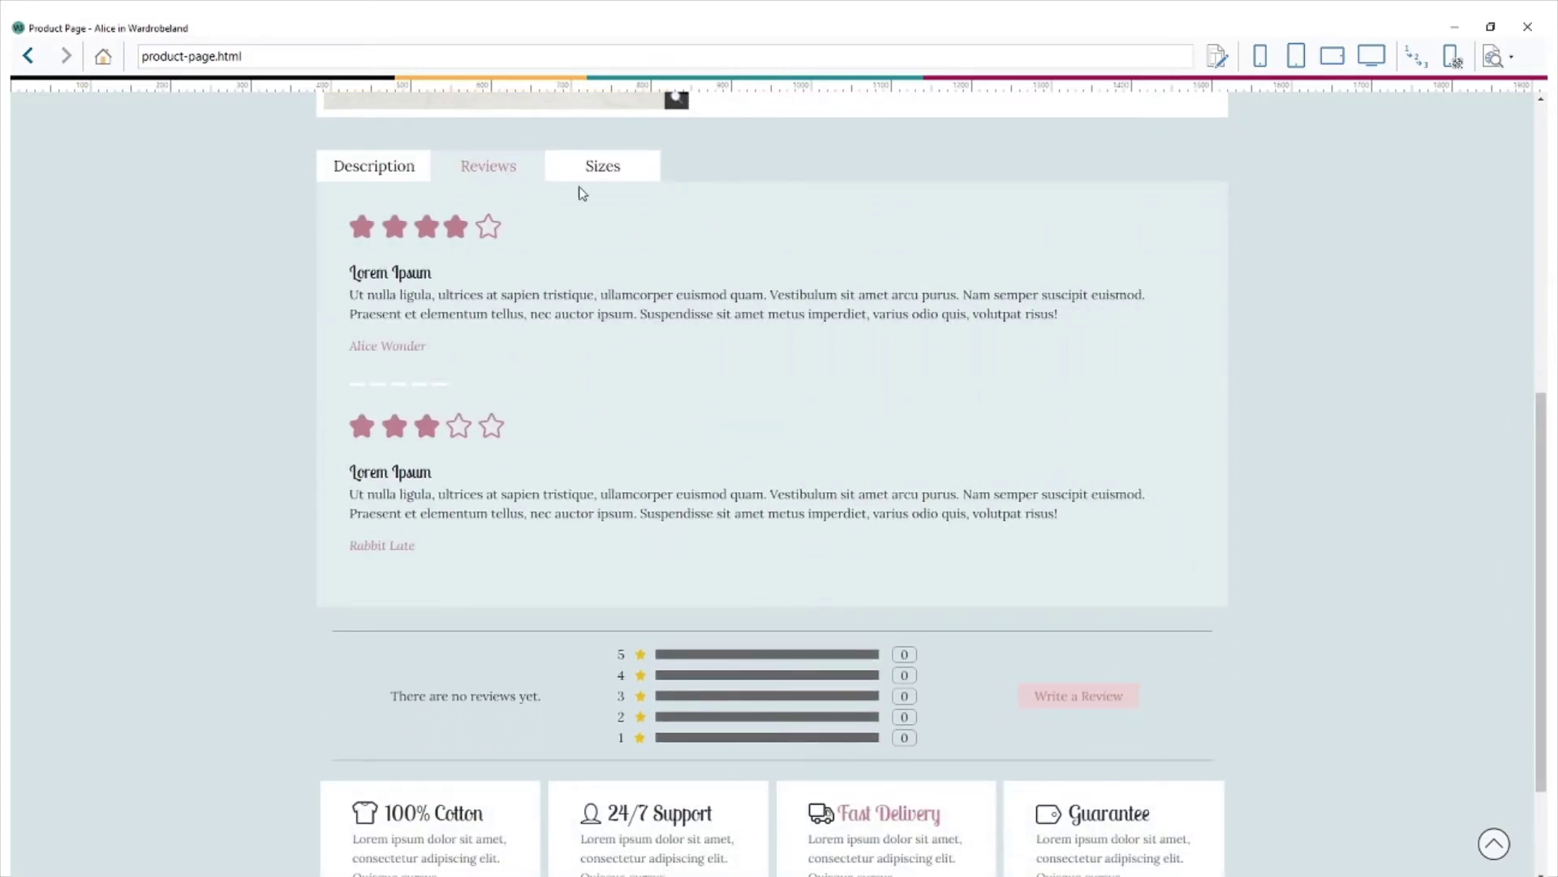
pyautogui.click(628, 174)
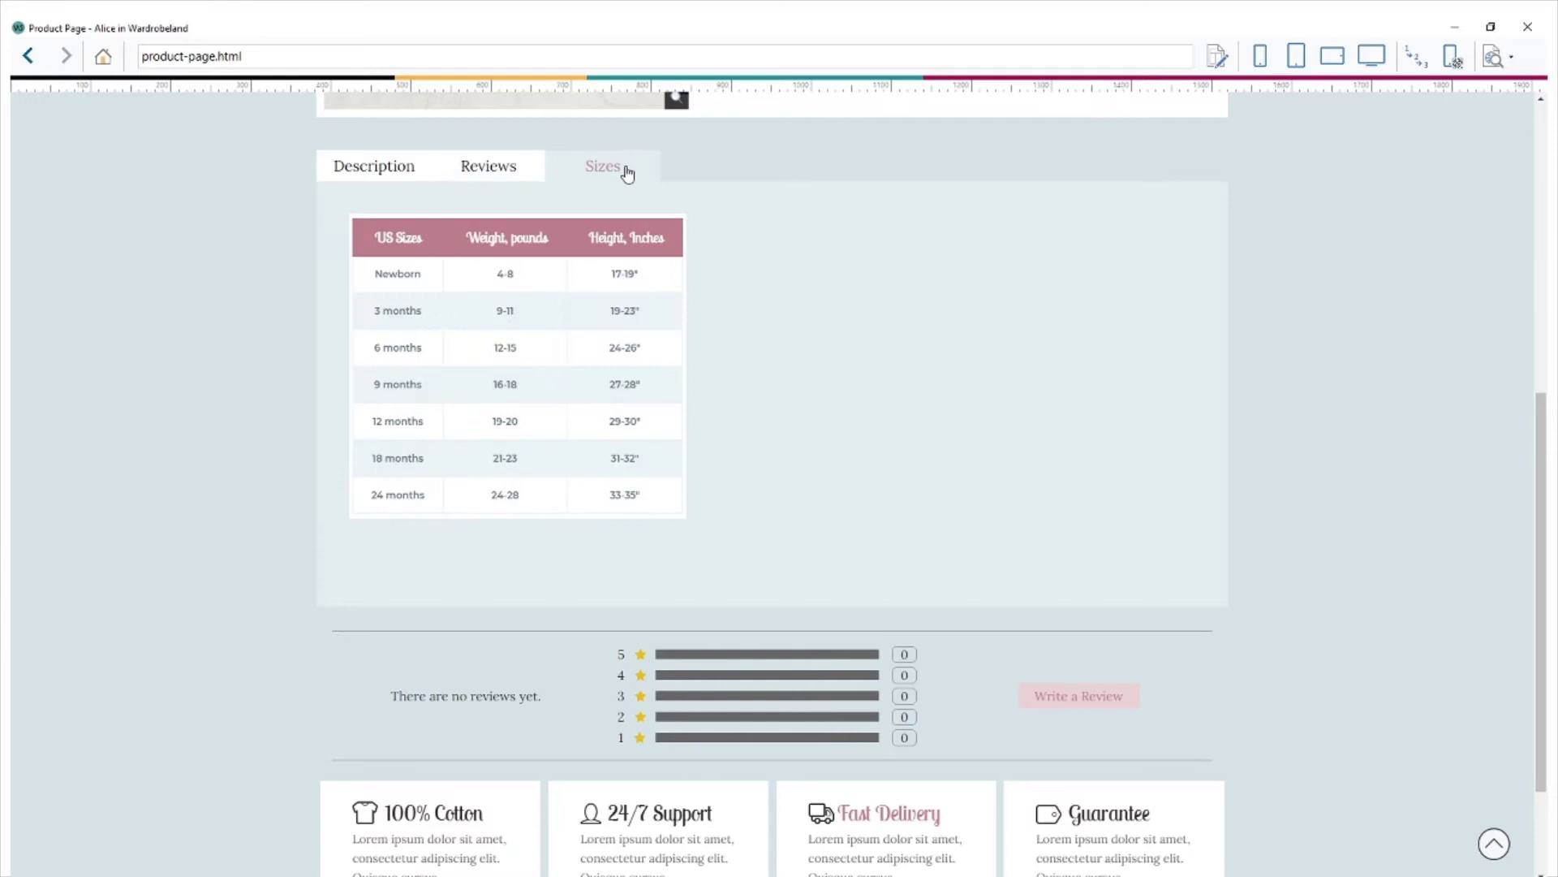
pyautogui.moveTo(1540, 429); pyautogui.dragTo(1544, 143)
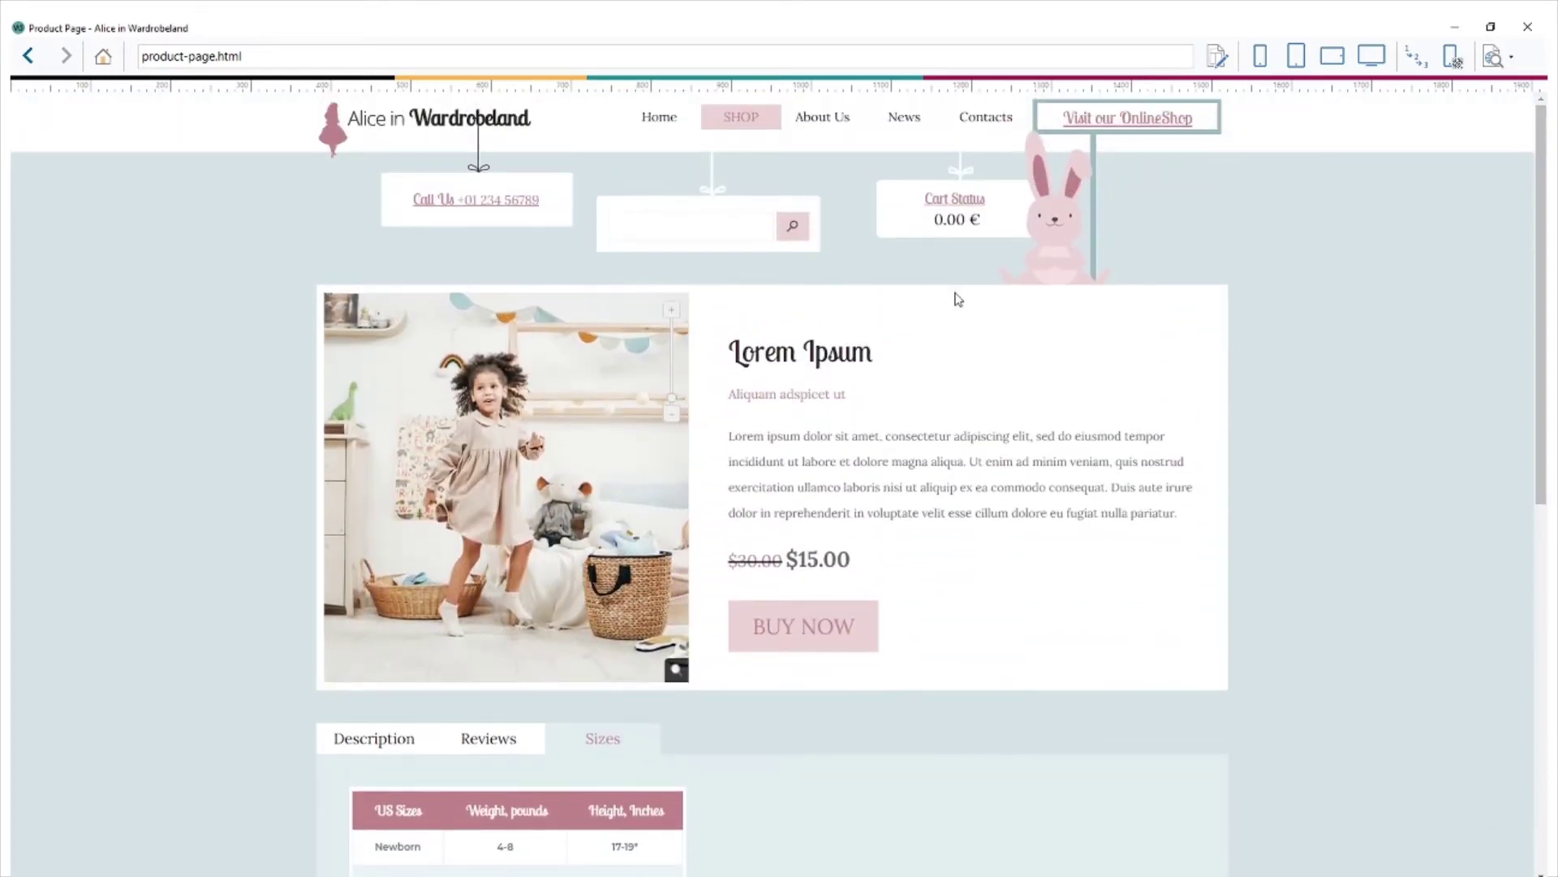
pyautogui.click(739, 122)
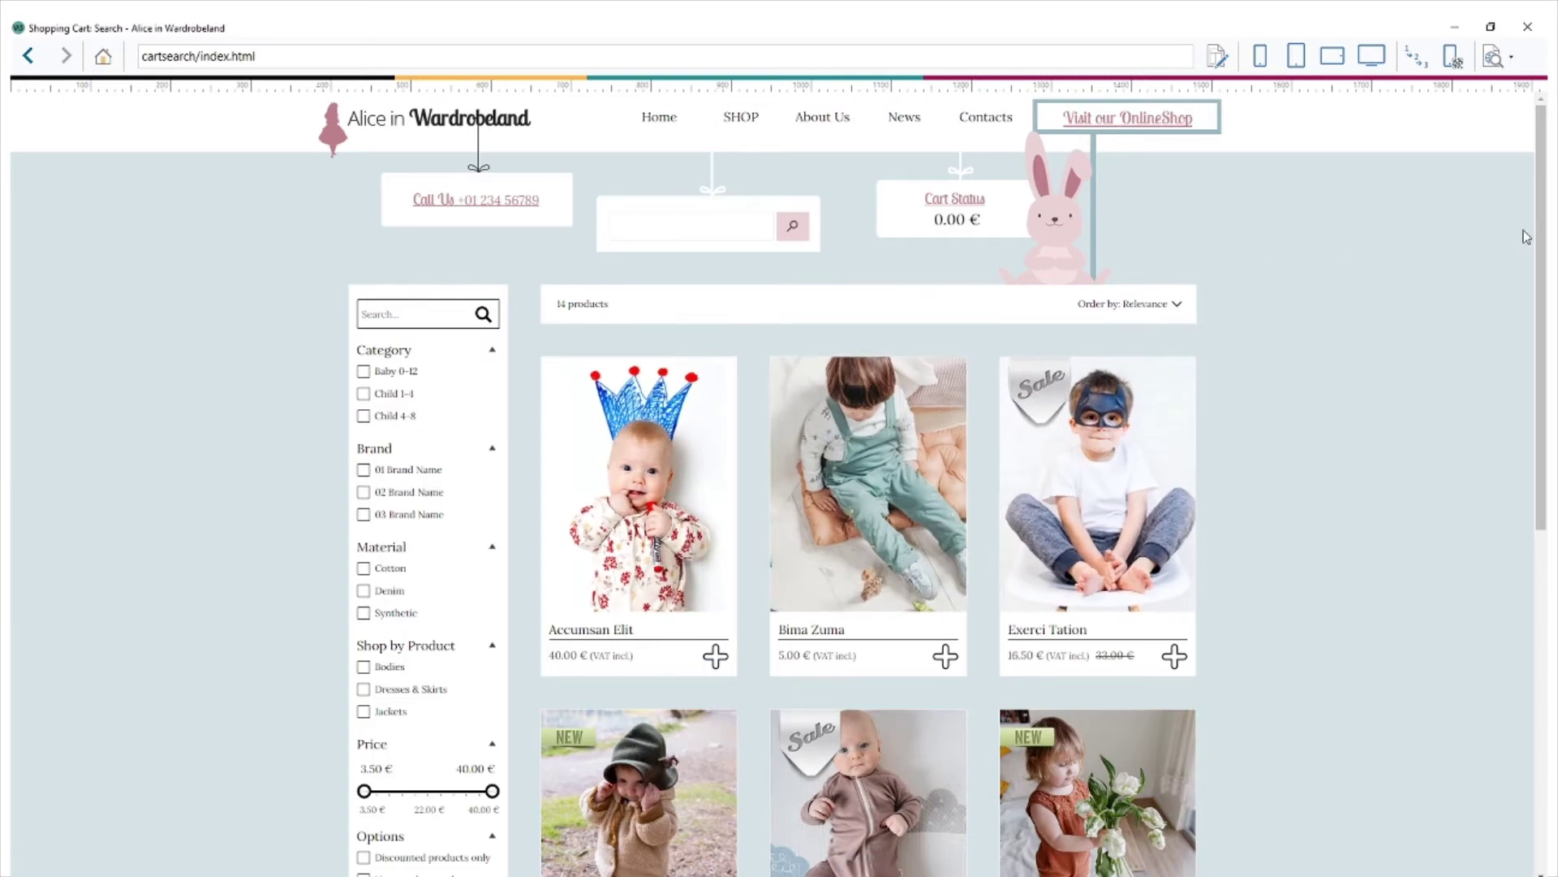
# Step: Filter the store results to 01 Brand Name and Bodies, then close the preview
pyautogui.moveTo(1540, 237)
pyautogui.mouseDown()
pyautogui.moveTo(1531, 387)
pyautogui.moveTo(1542, 225)
pyautogui.mouseUp()
pyautogui.click(363, 471)
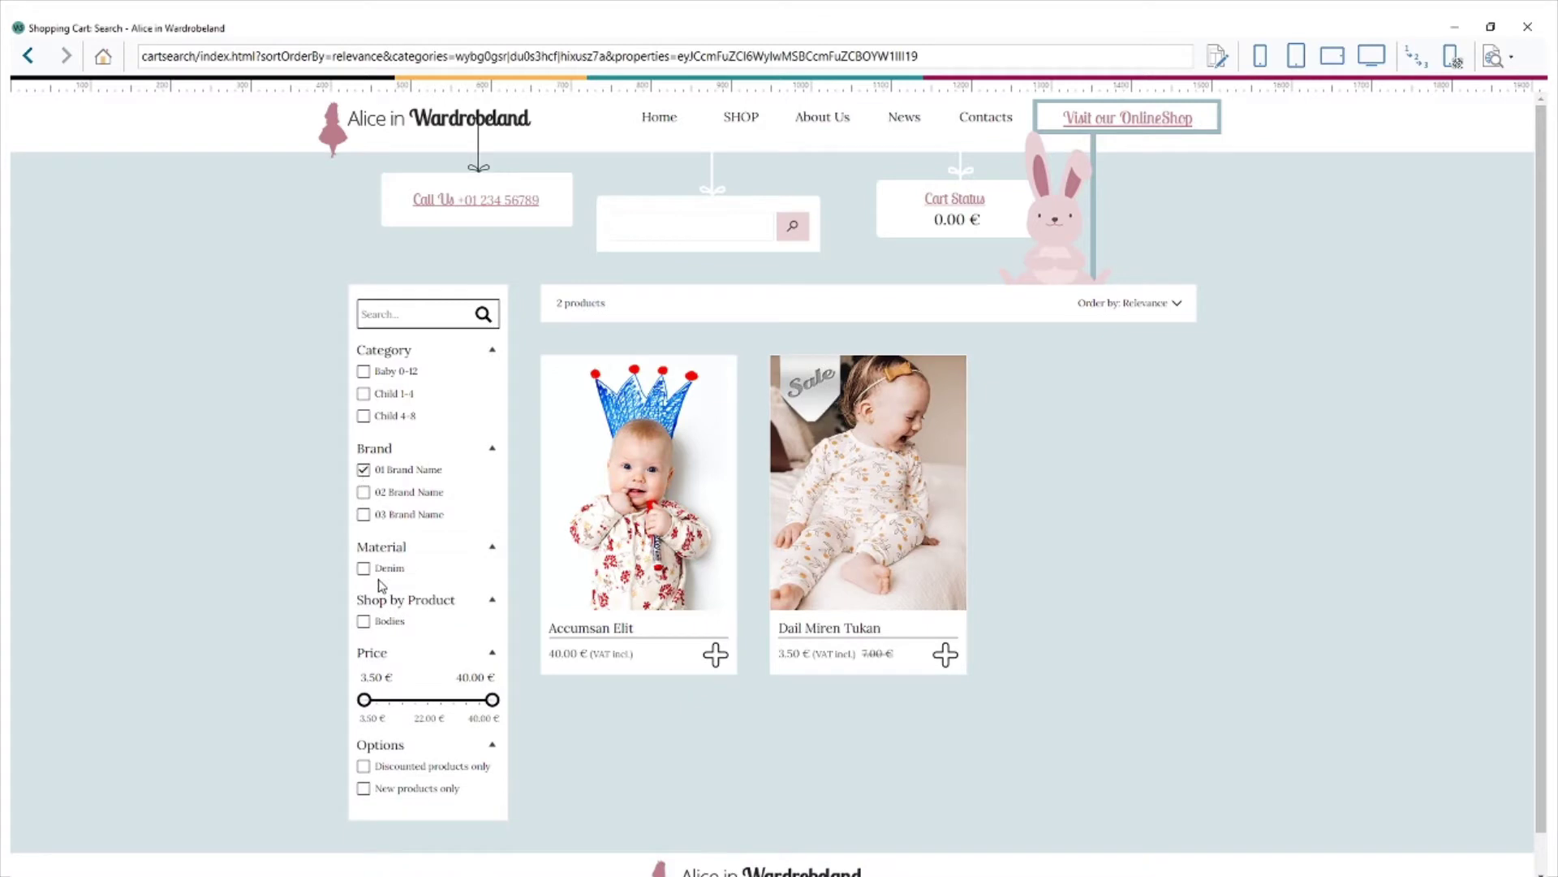
pyautogui.click(364, 622)
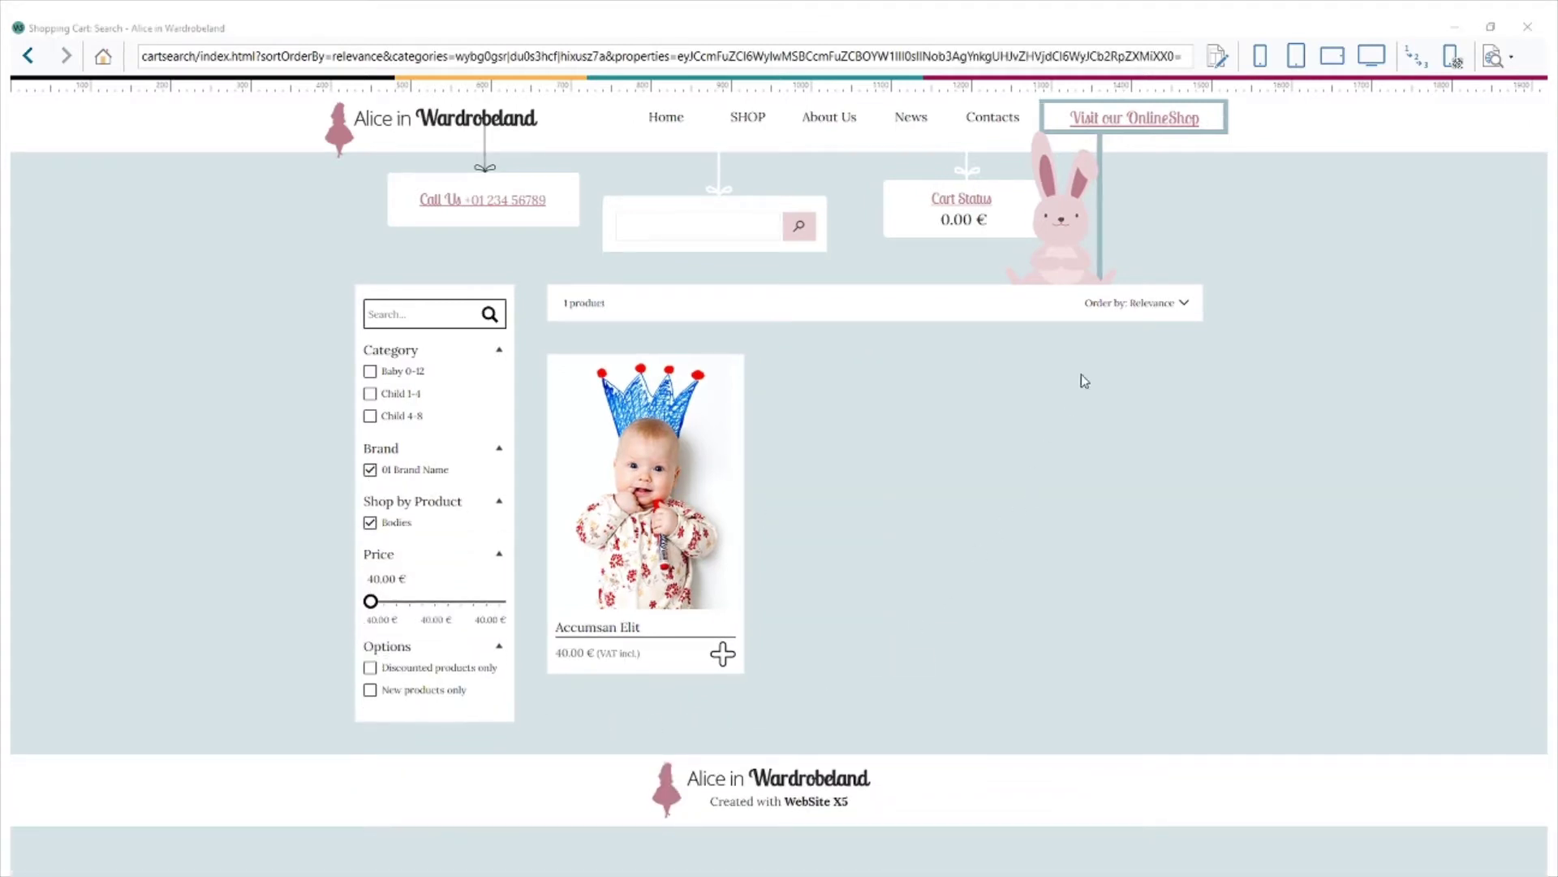
pyautogui.click(1539, 26)
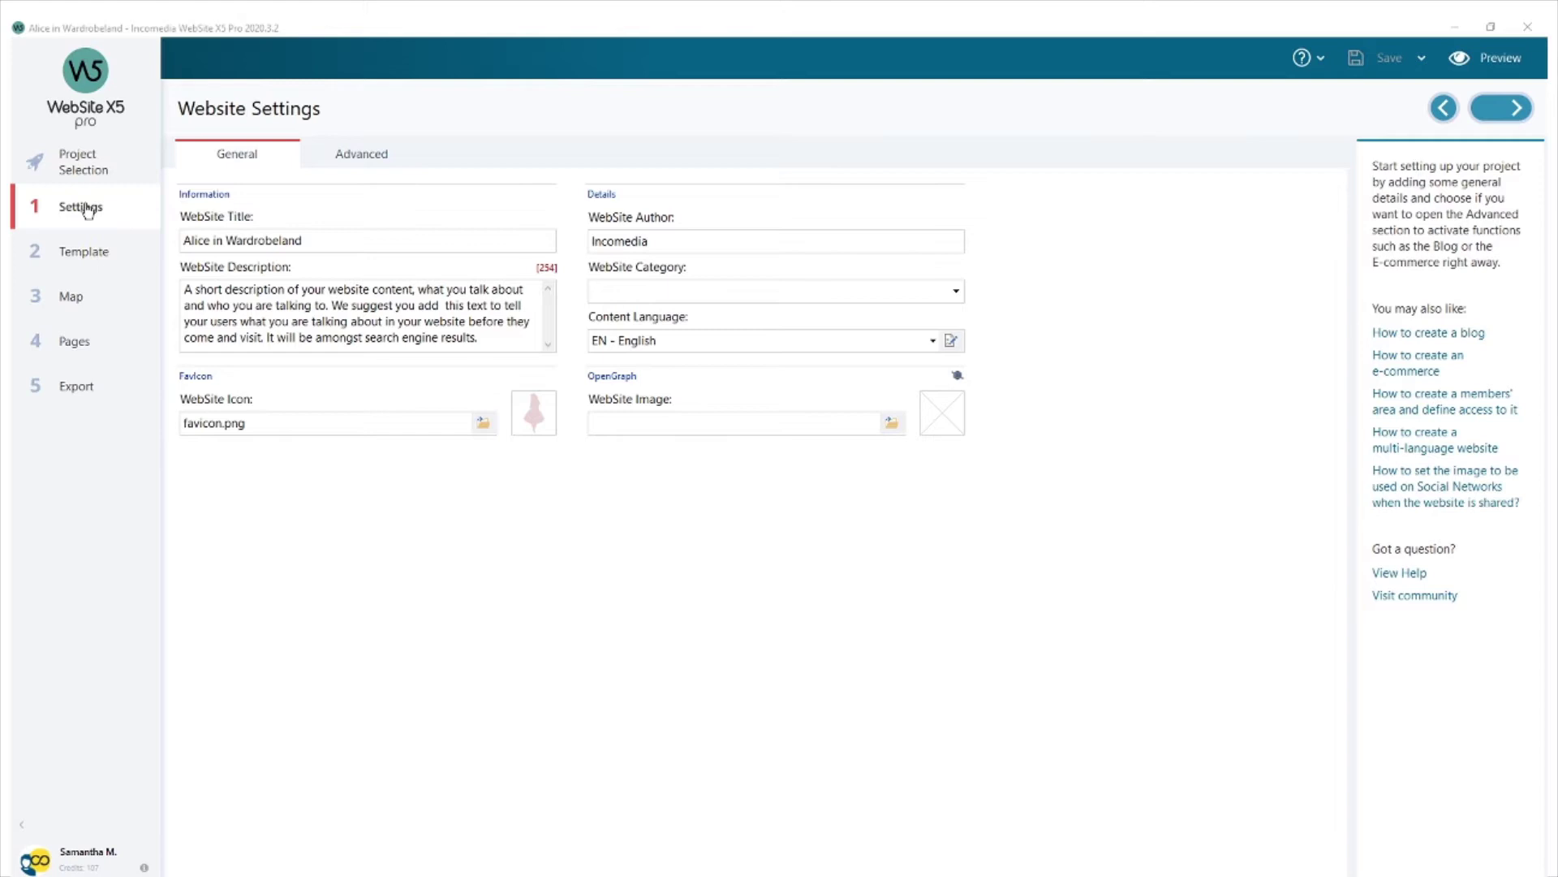
# Step: Under Advanced > Shopping Cart, open the Accumsan Elit product from the Product List
pyautogui.click(373, 160)
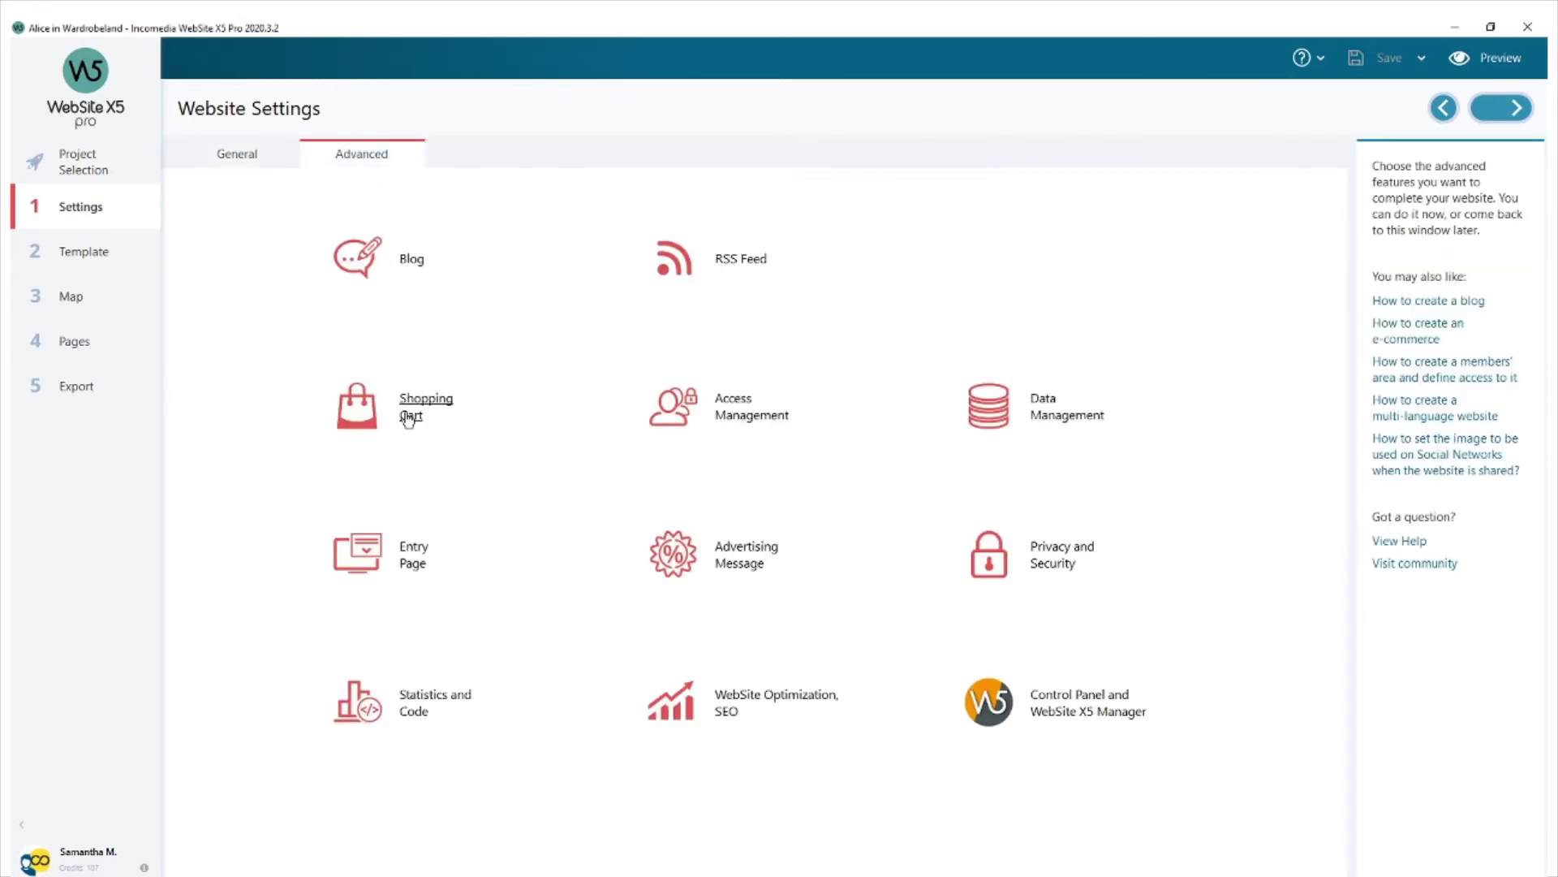
pyautogui.click(411, 411)
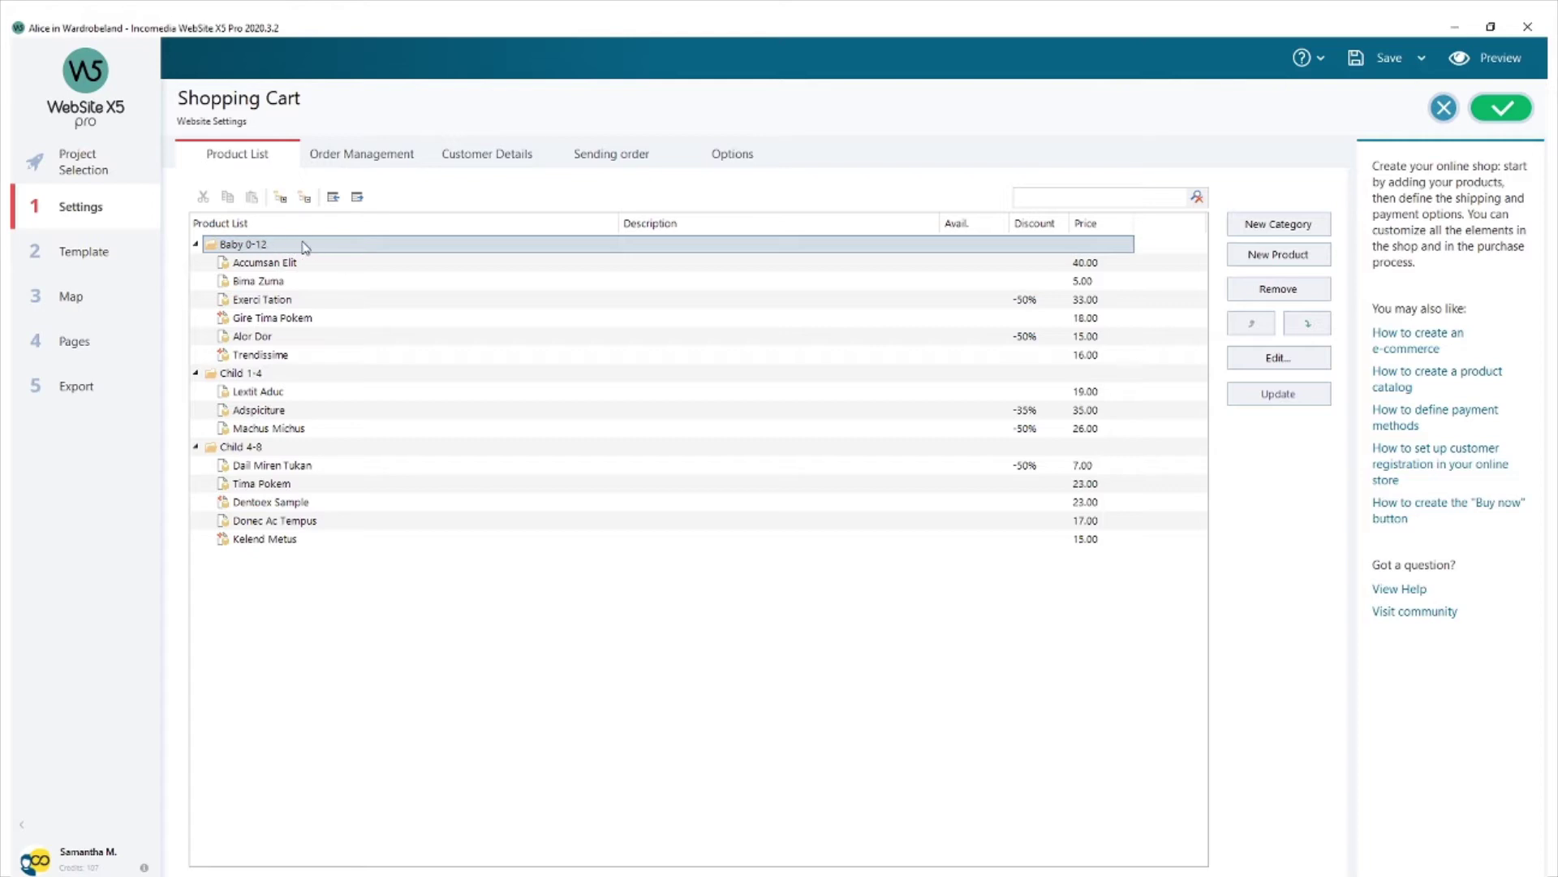
pyautogui.doubleClick(280, 265)
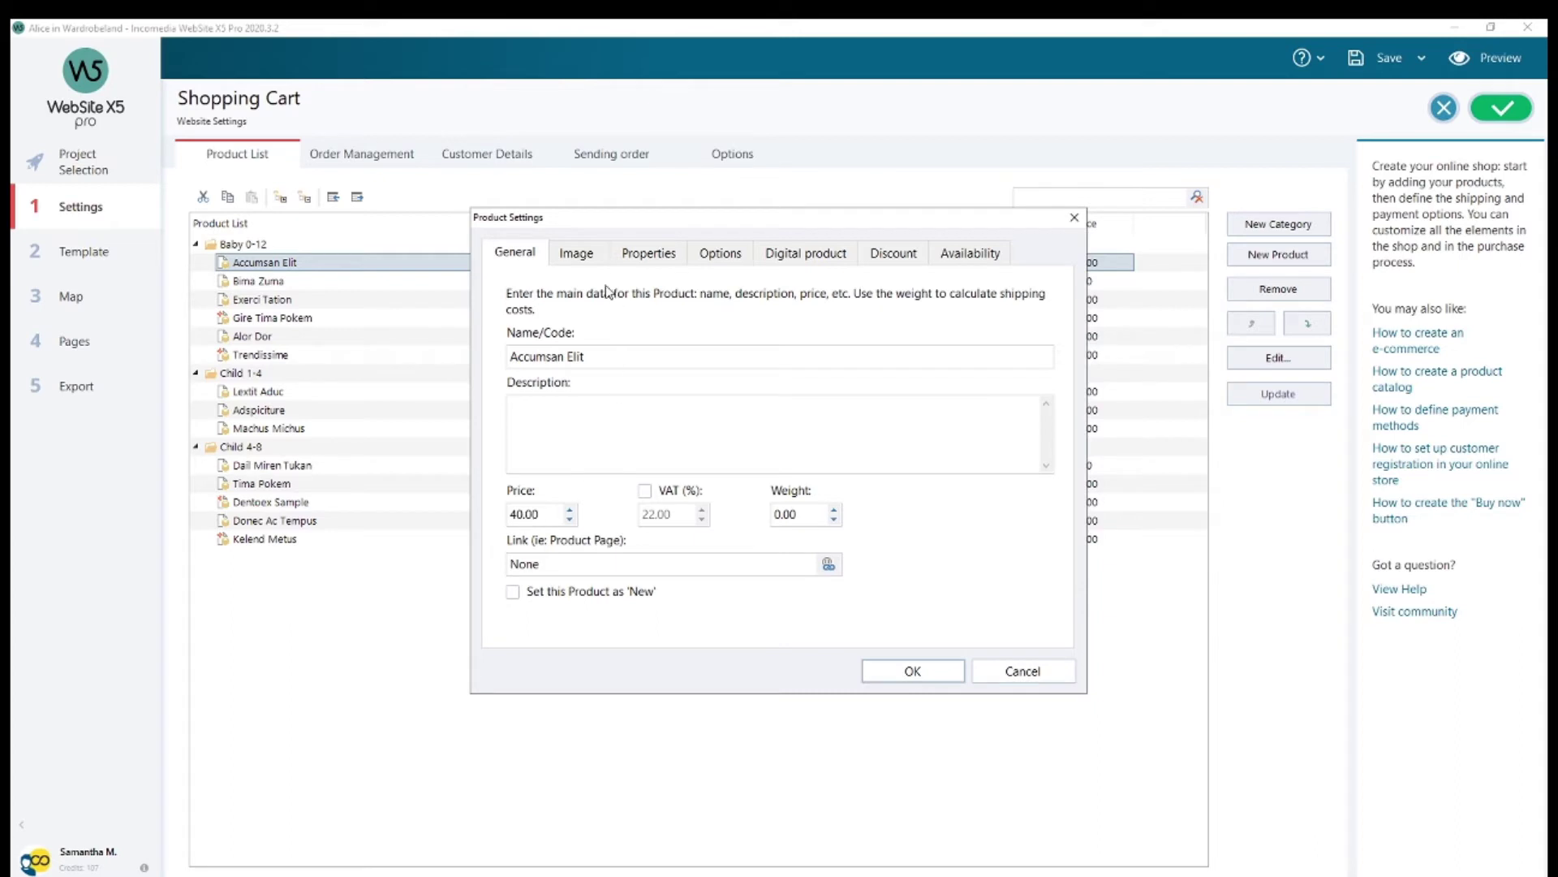
# Step: Add a Colors property with value White to Accumsan Elit and save the product
pyautogui.click(577, 258)
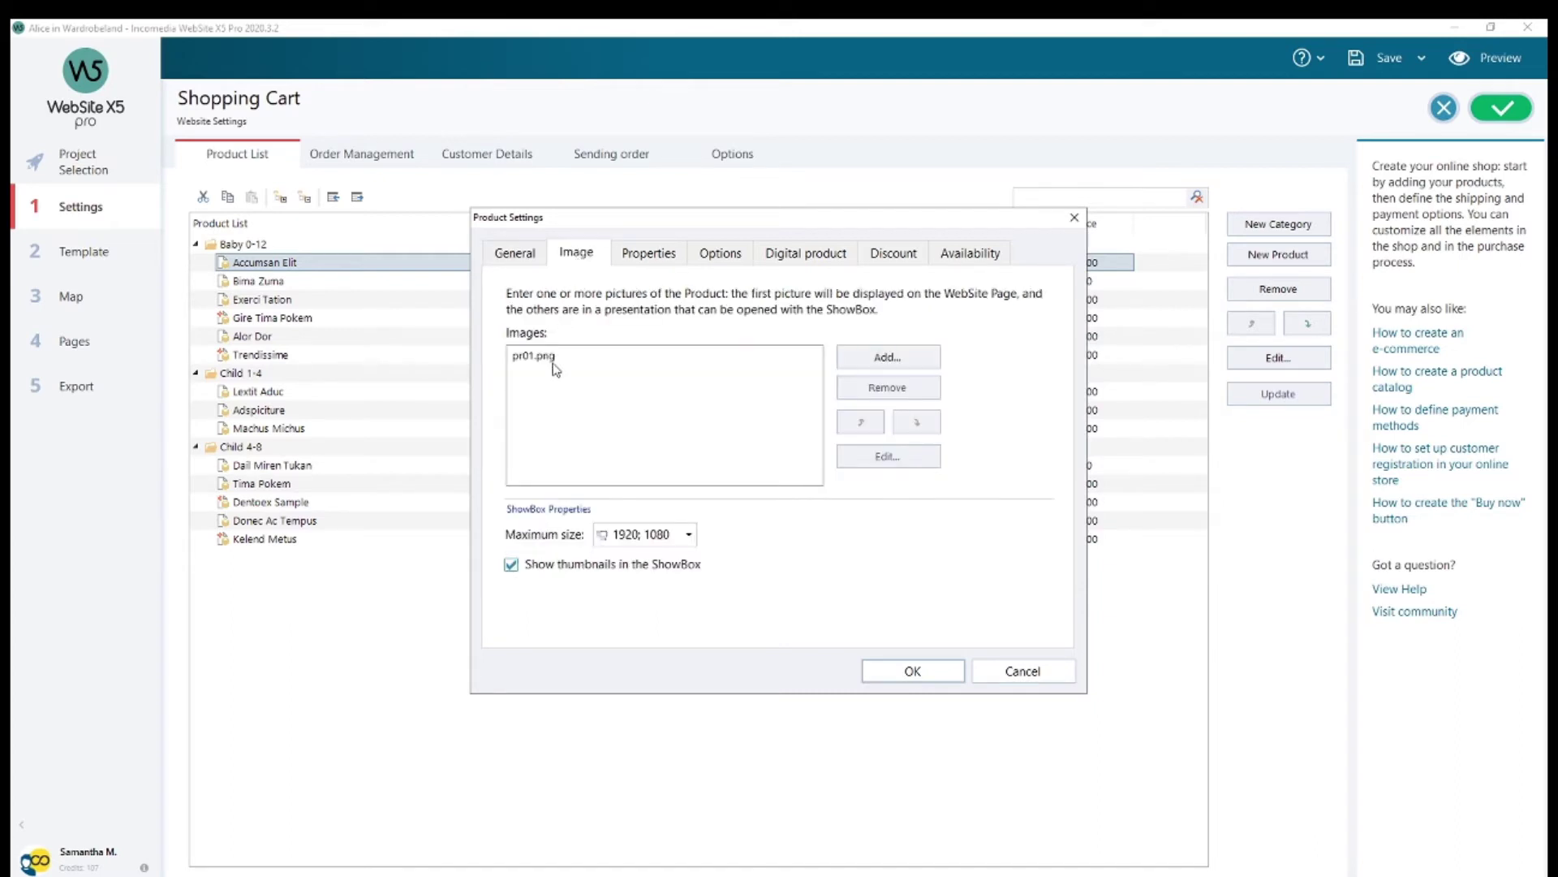
pyautogui.click(660, 257)
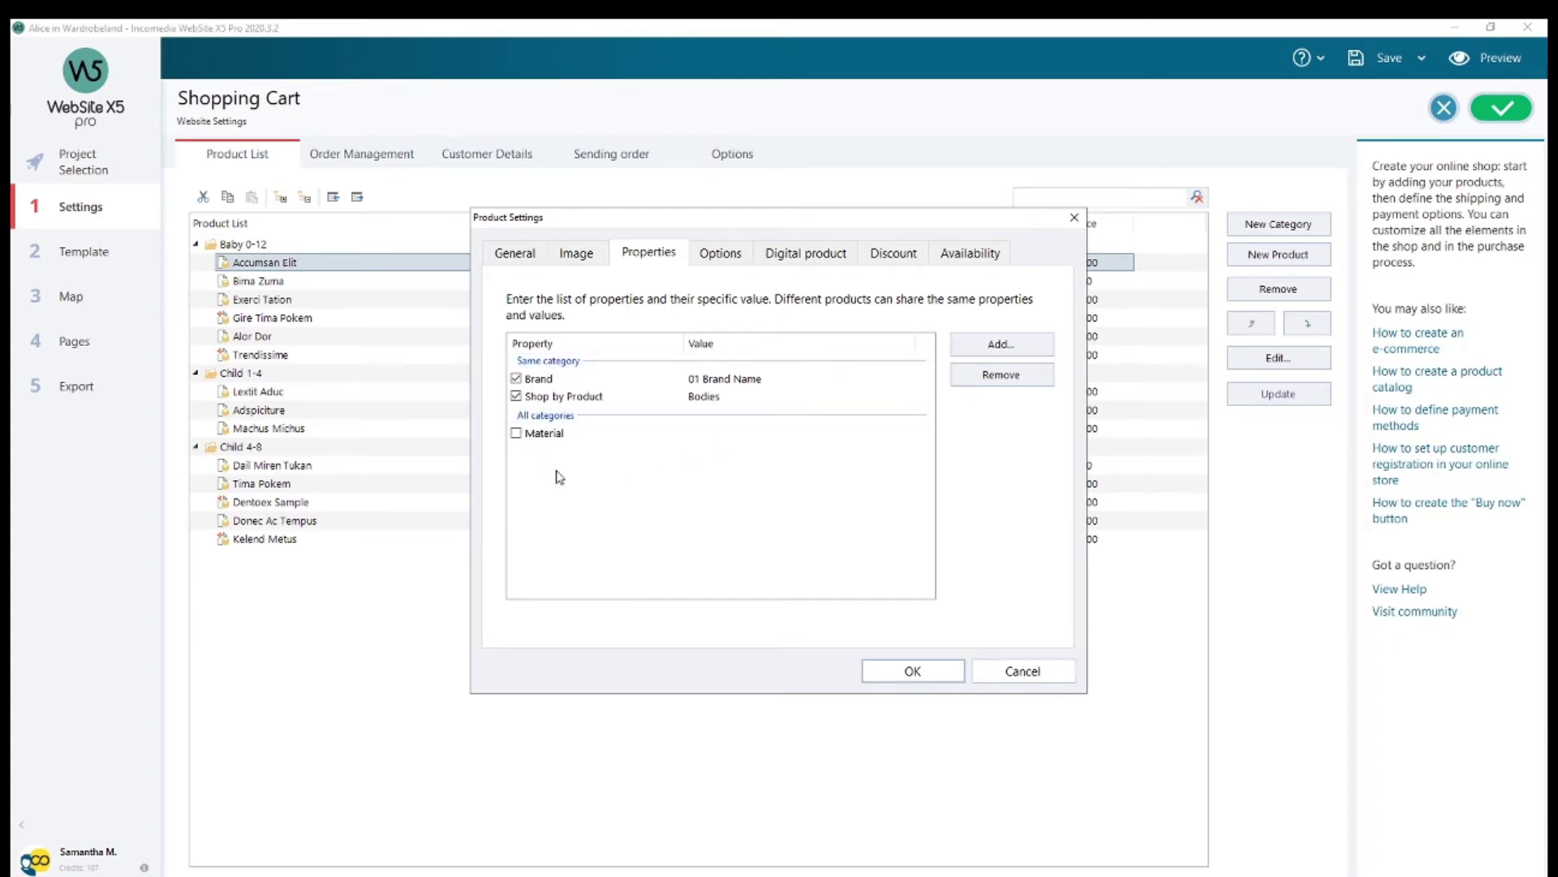
pyautogui.click(1012, 345)
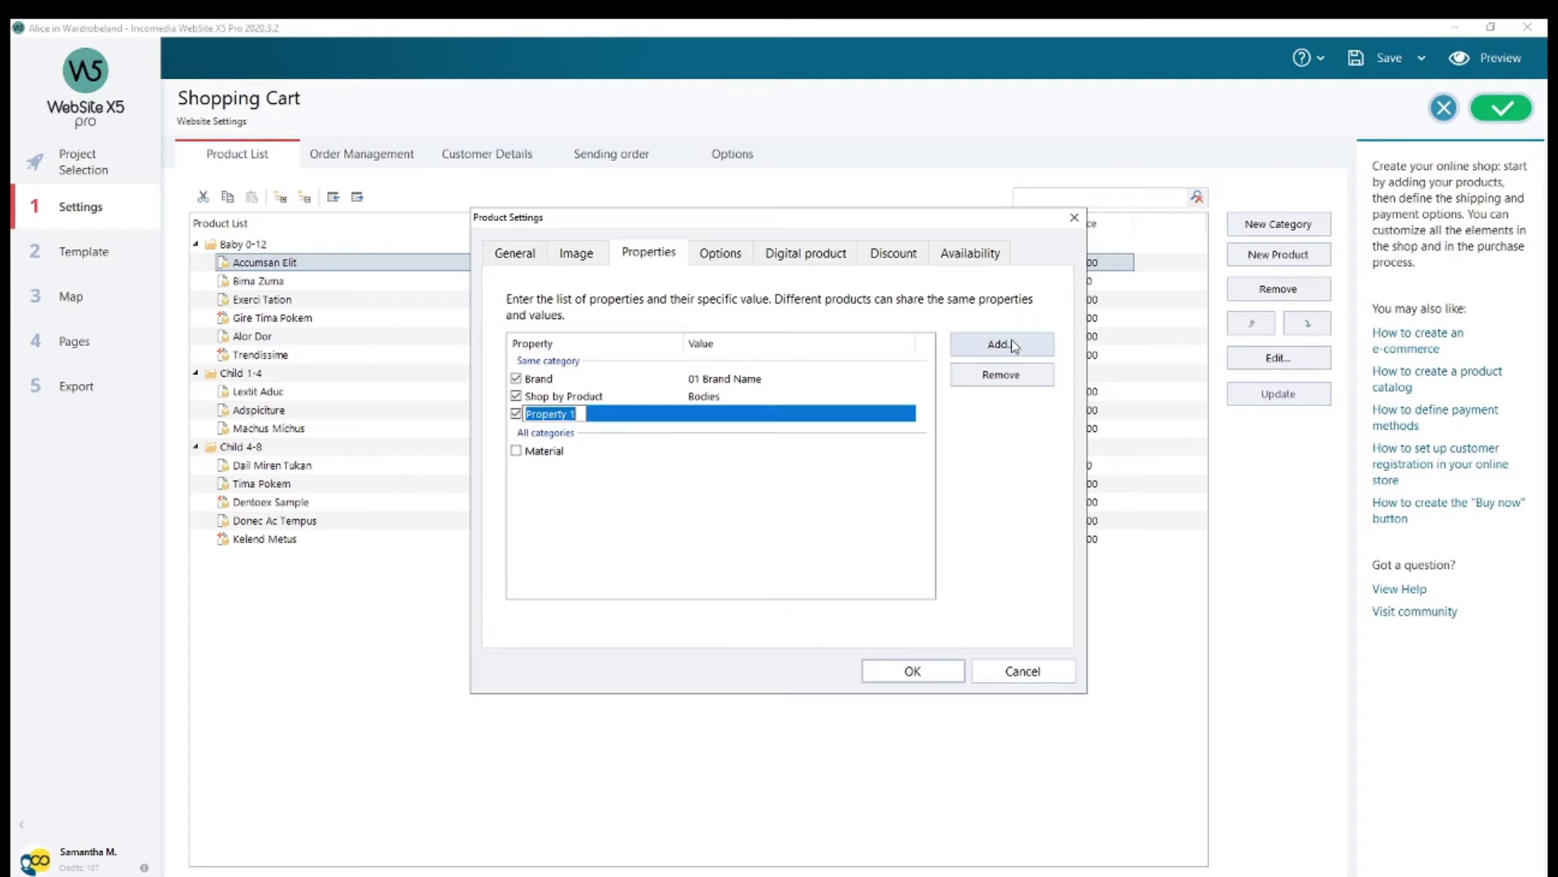
pyautogui.write('Colors')
pyautogui.press('Return')
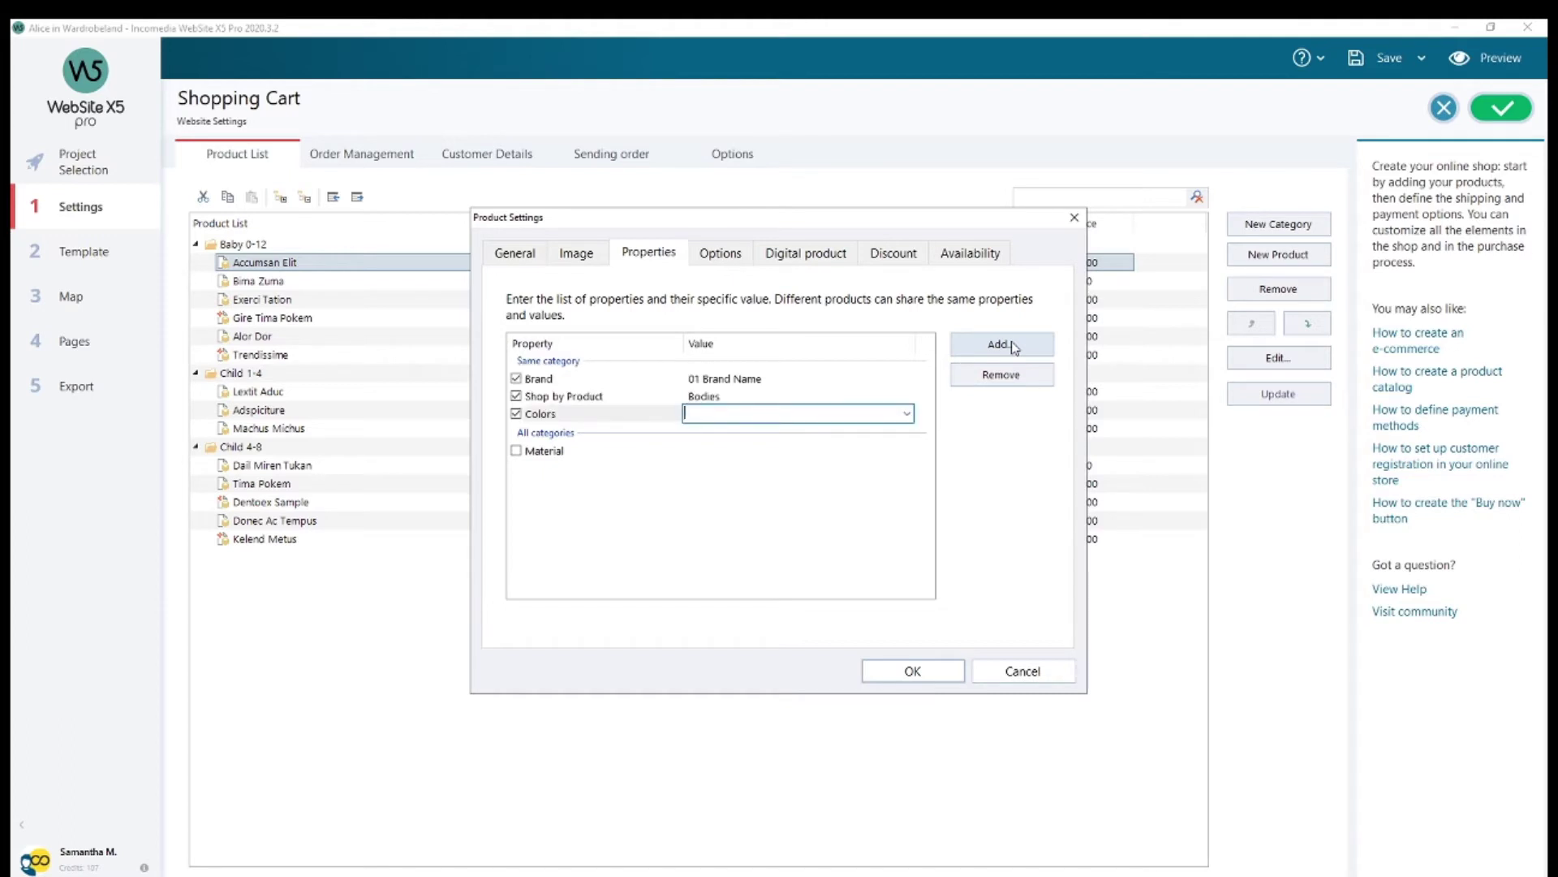
pyautogui.write('White')
pyautogui.press('Return')
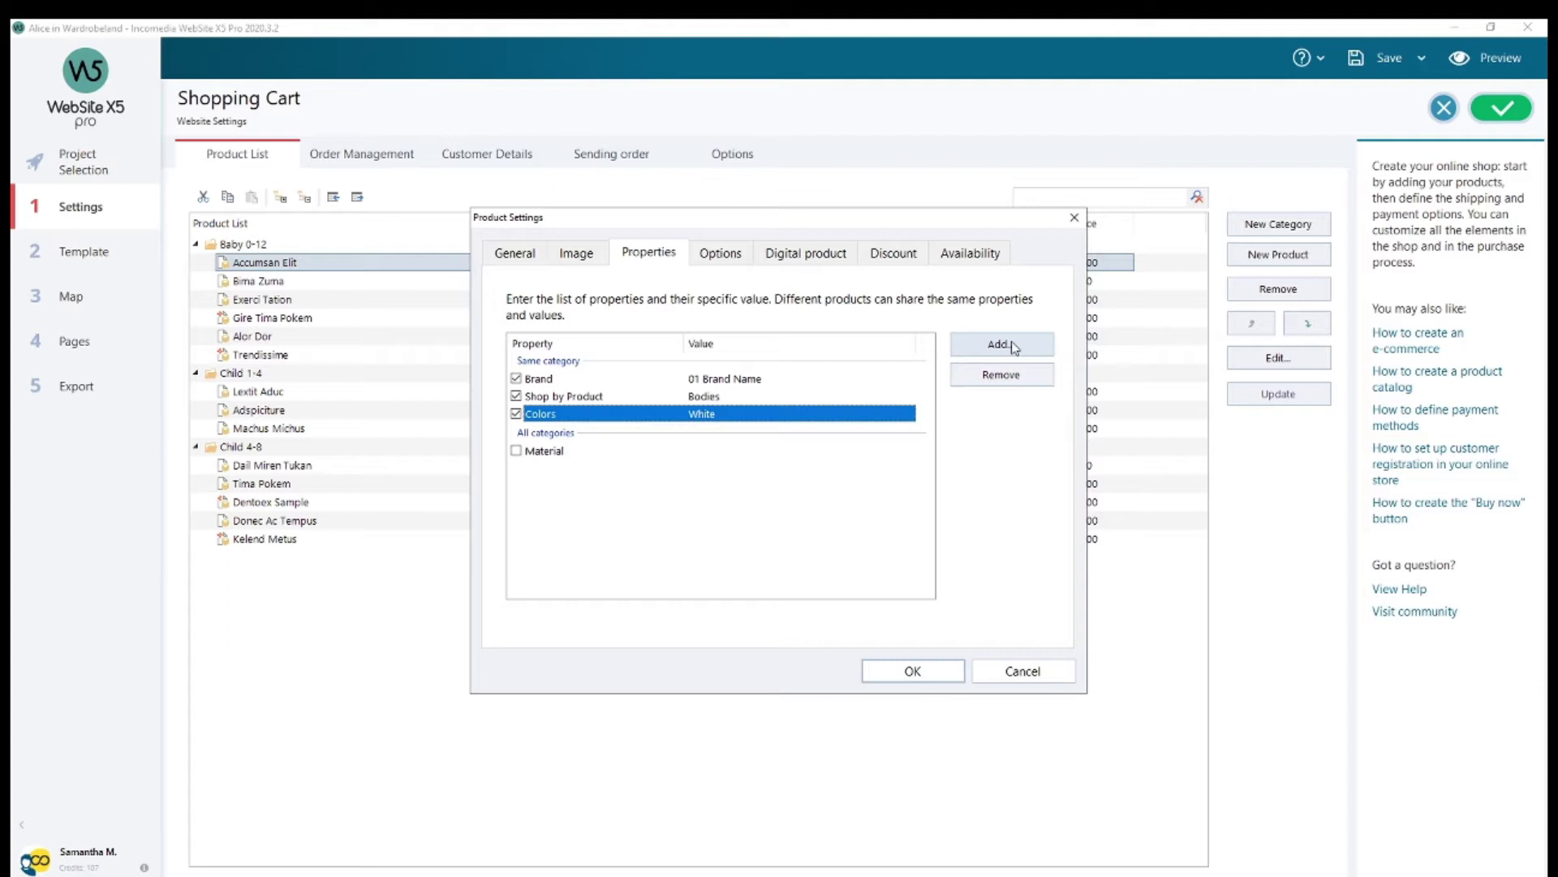
pyautogui.click(914, 674)
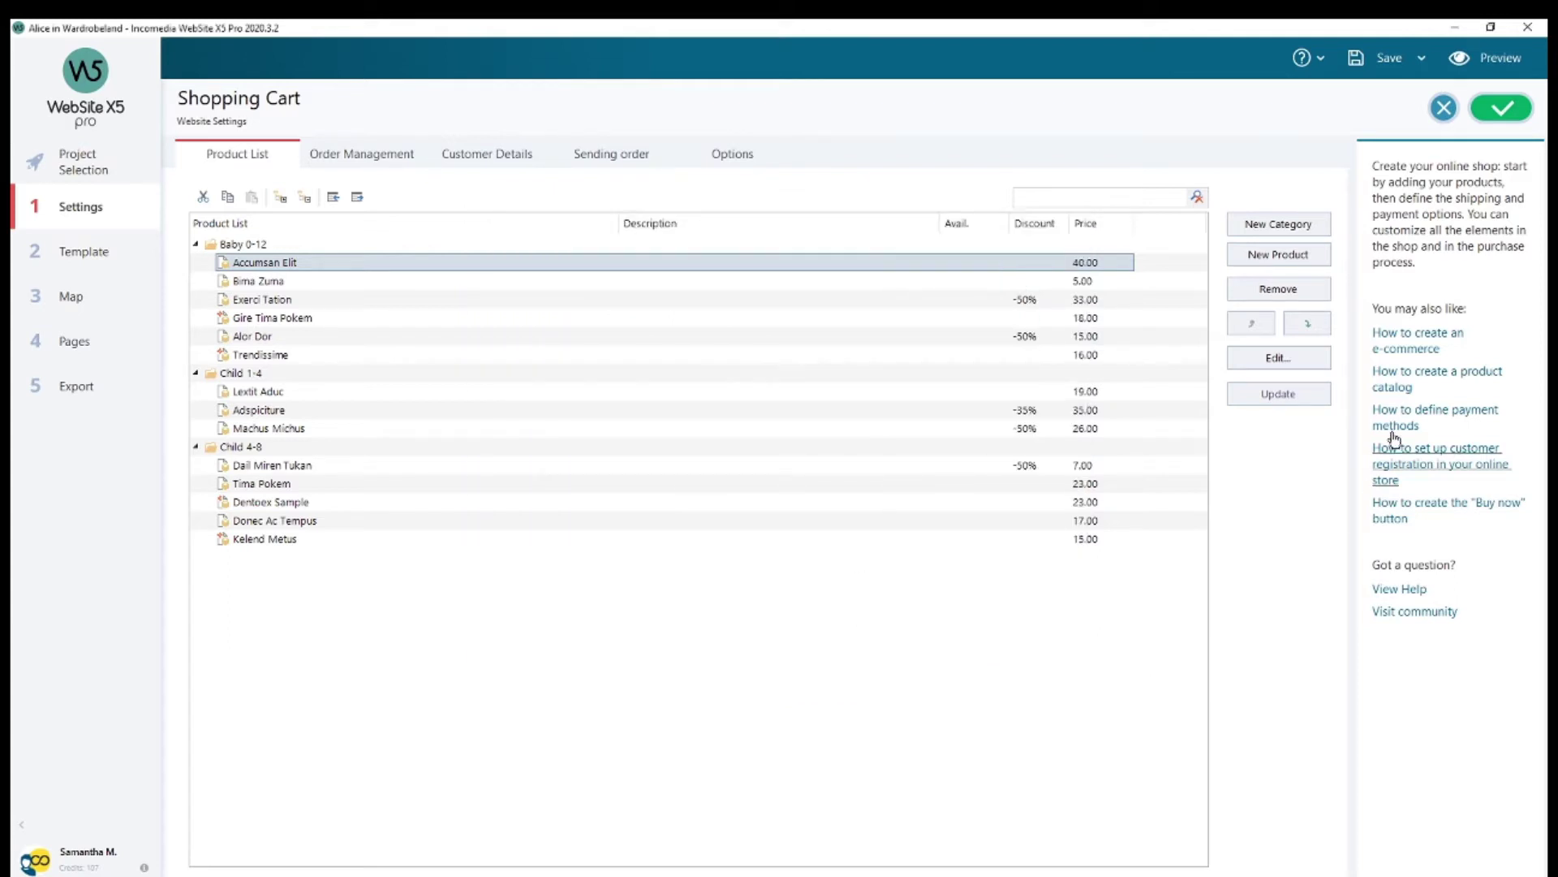
pyautogui.click(1494, 59)
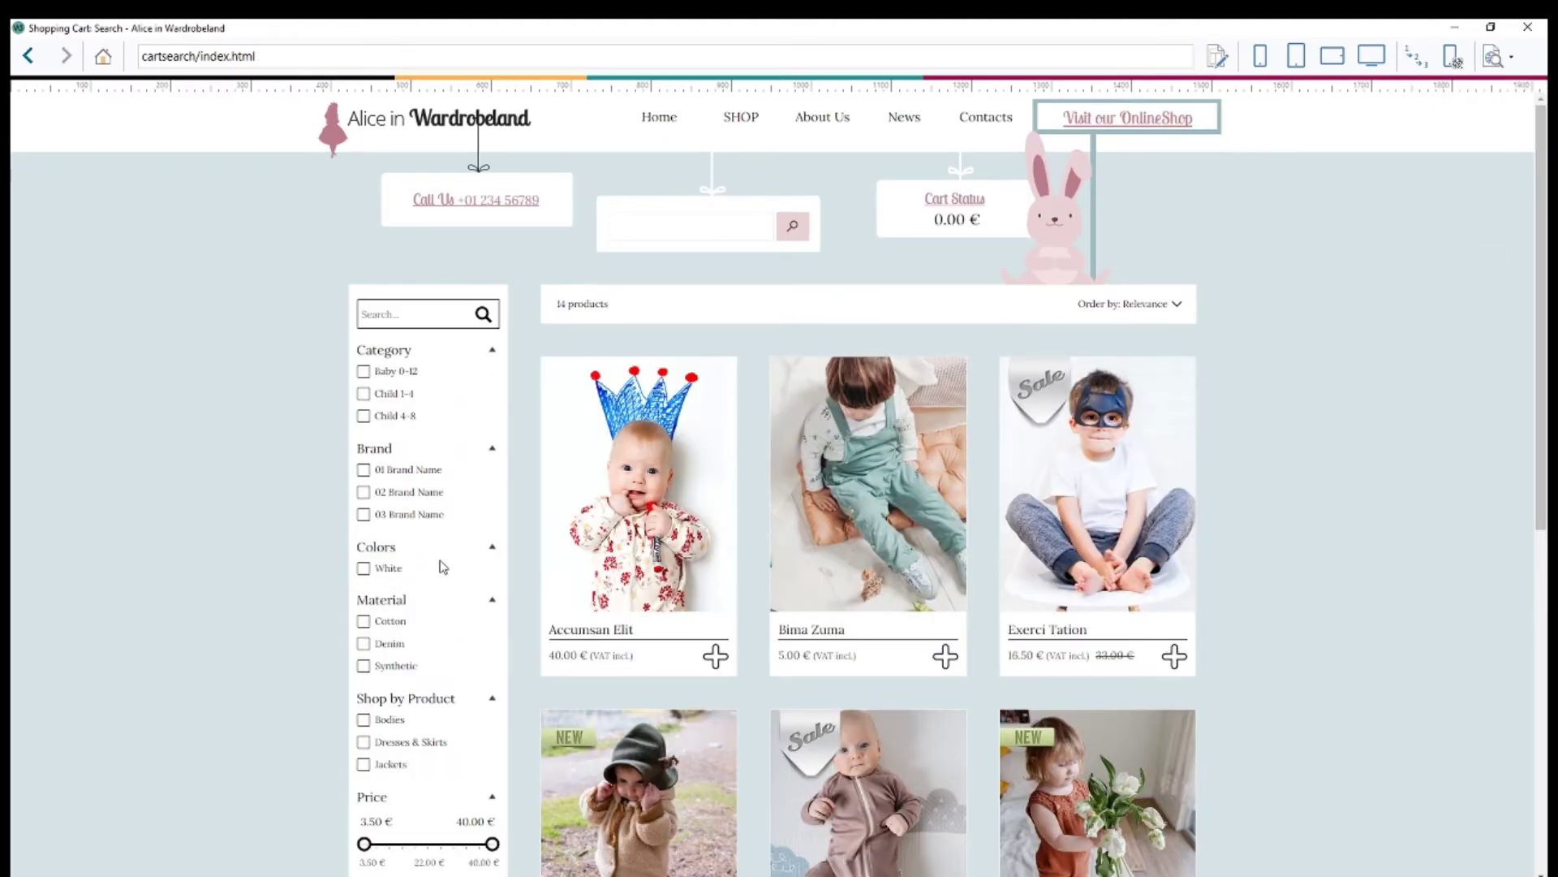
pyautogui.click(358, 570)
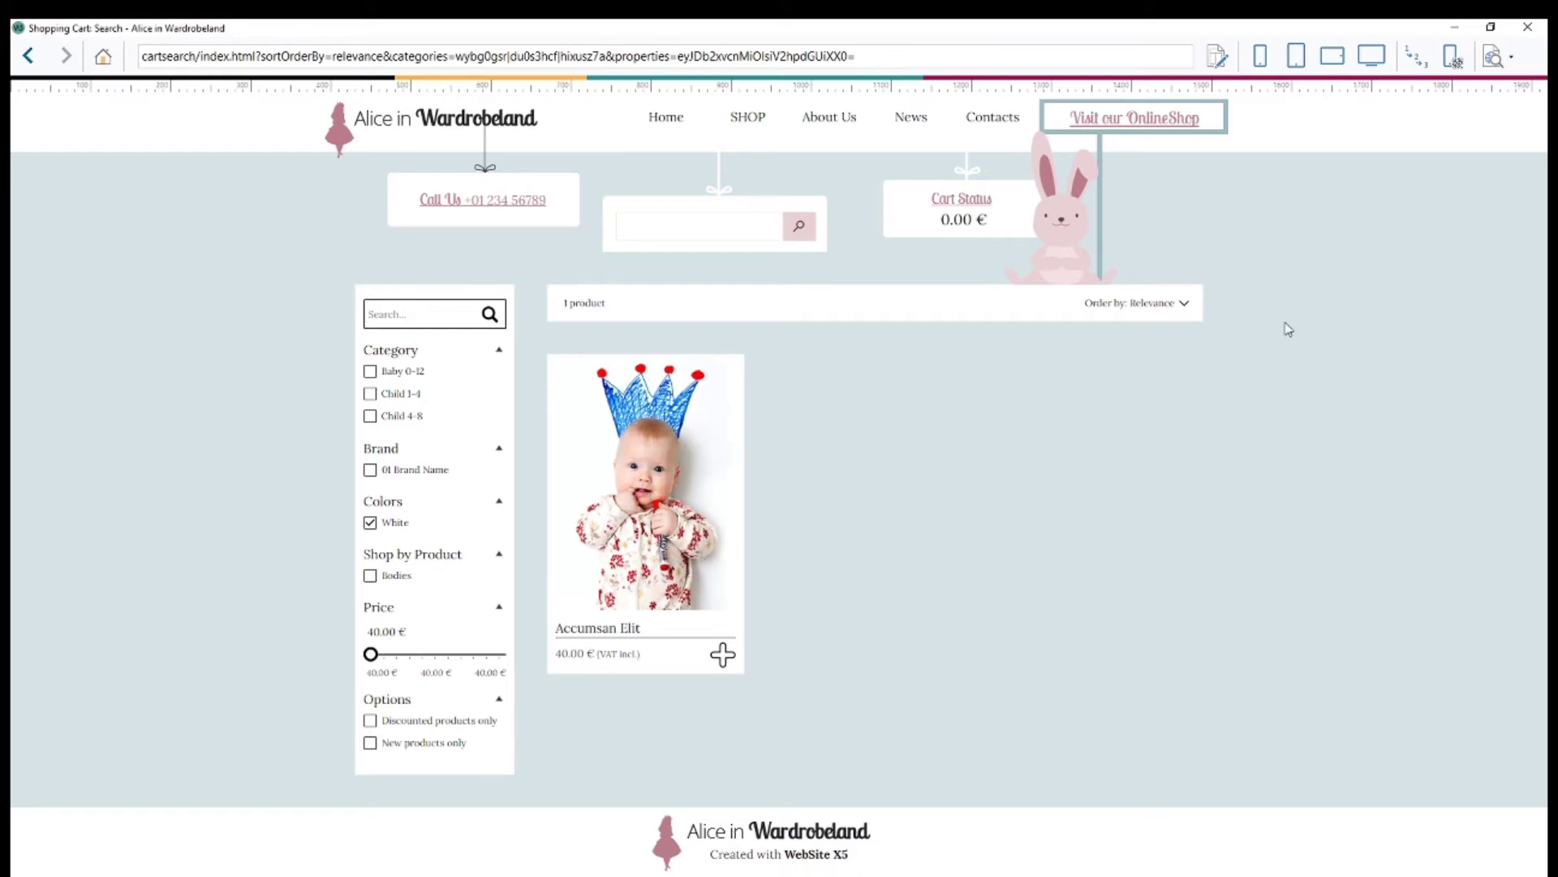
# Step: Close the preview, open Bima Zuma's product properties and check the Colors property
pyautogui.click(1527, 27)
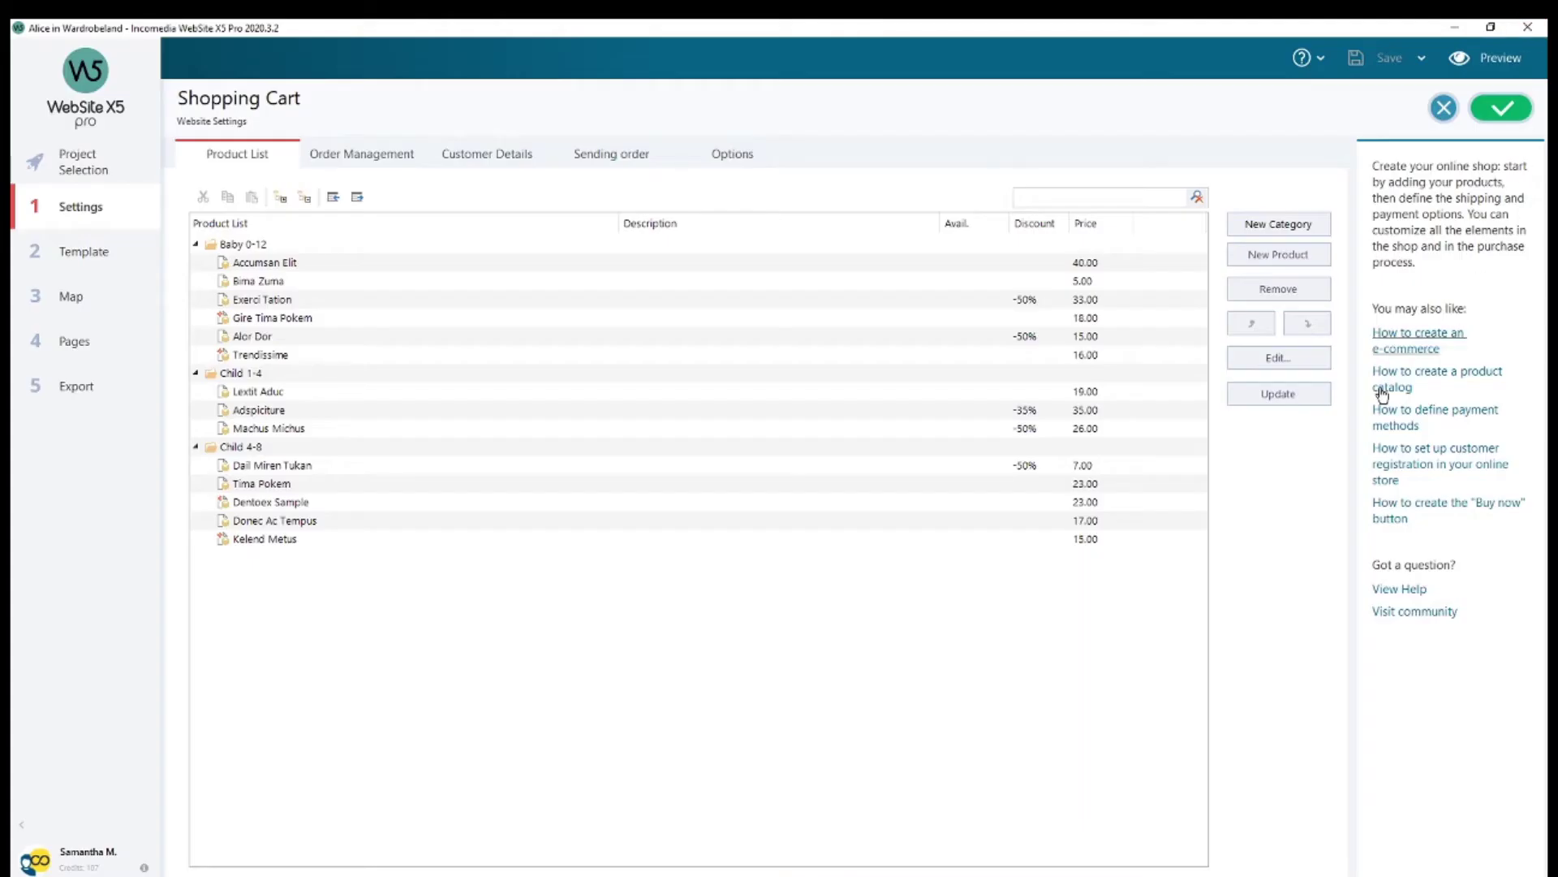
pyautogui.click(281, 282)
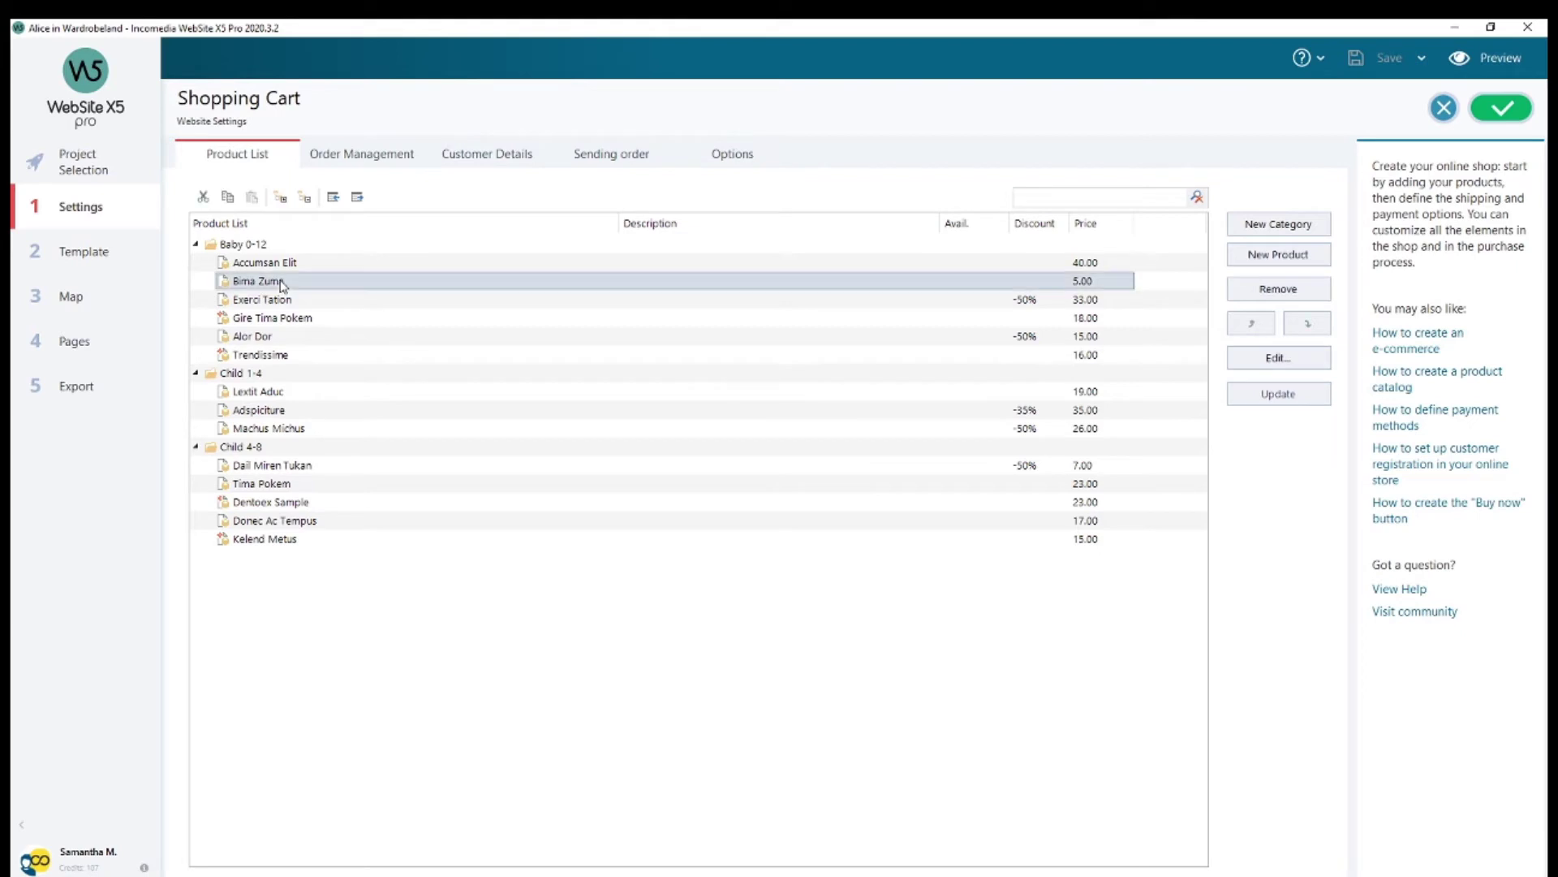
pyautogui.doubleClick(283, 284)
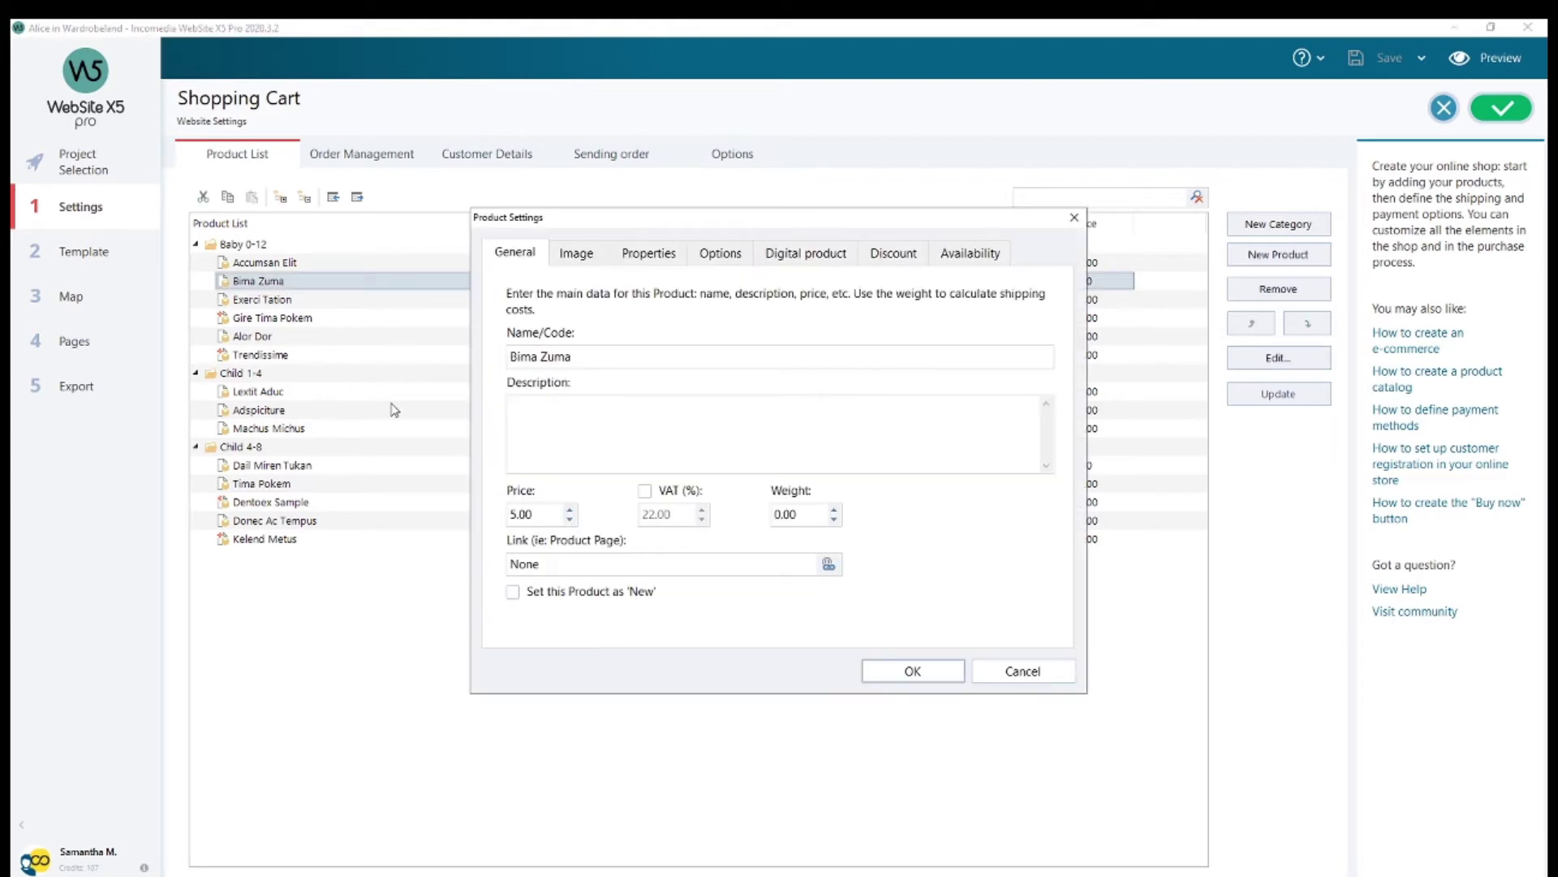
pyautogui.click(657, 253)
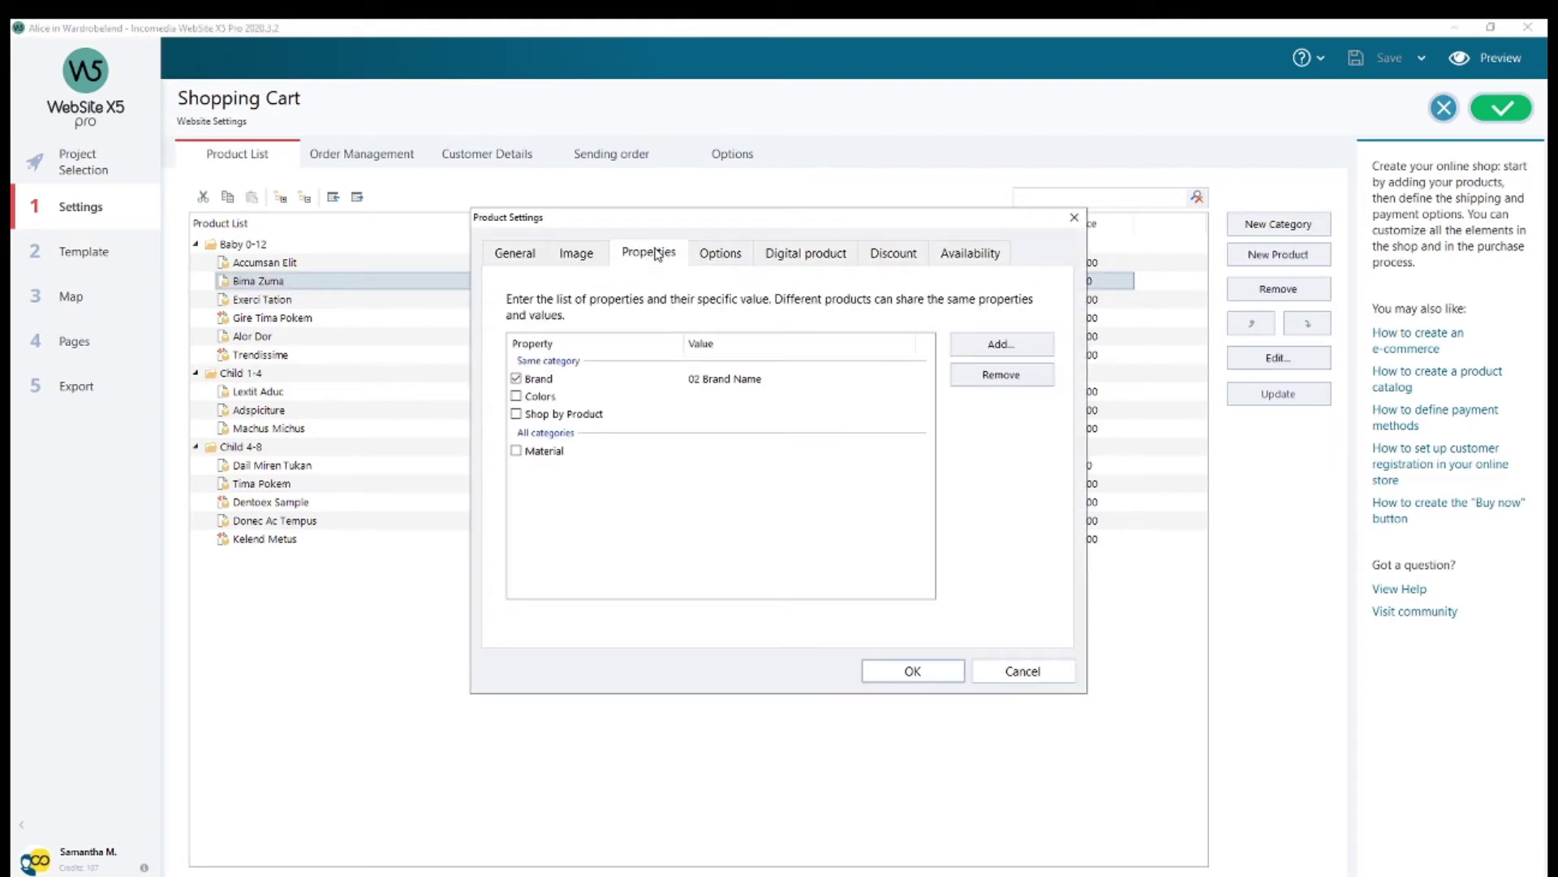
pyautogui.click(542, 397)
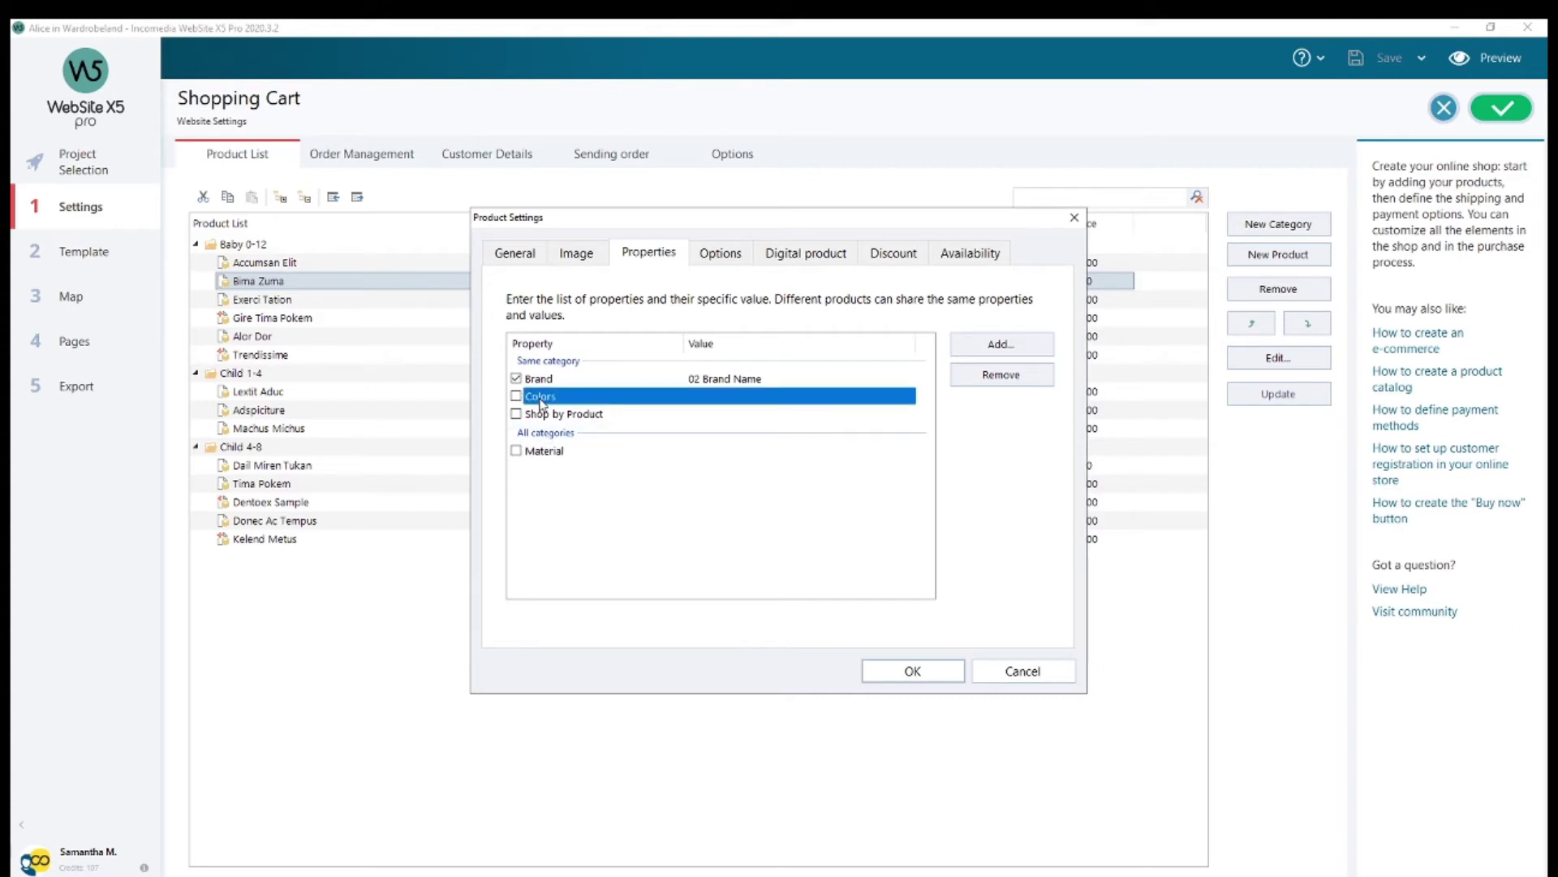
pyautogui.click(543, 415)
pyautogui.click(546, 453)
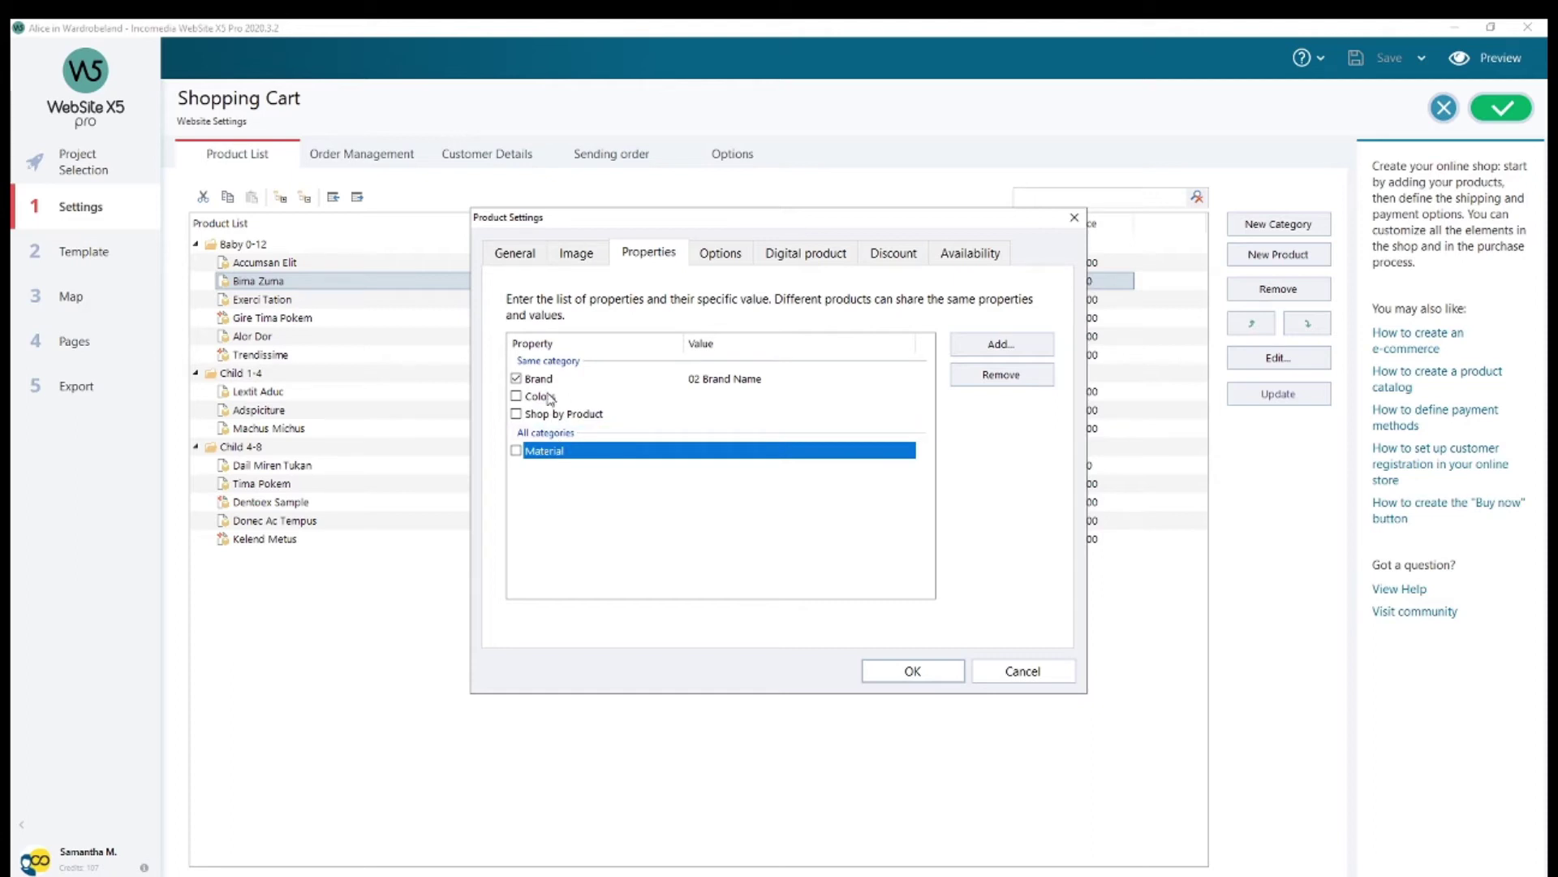
# Step: Set Bima Zuma's Colors value to Pink and save the product settings
pyautogui.click(711, 396)
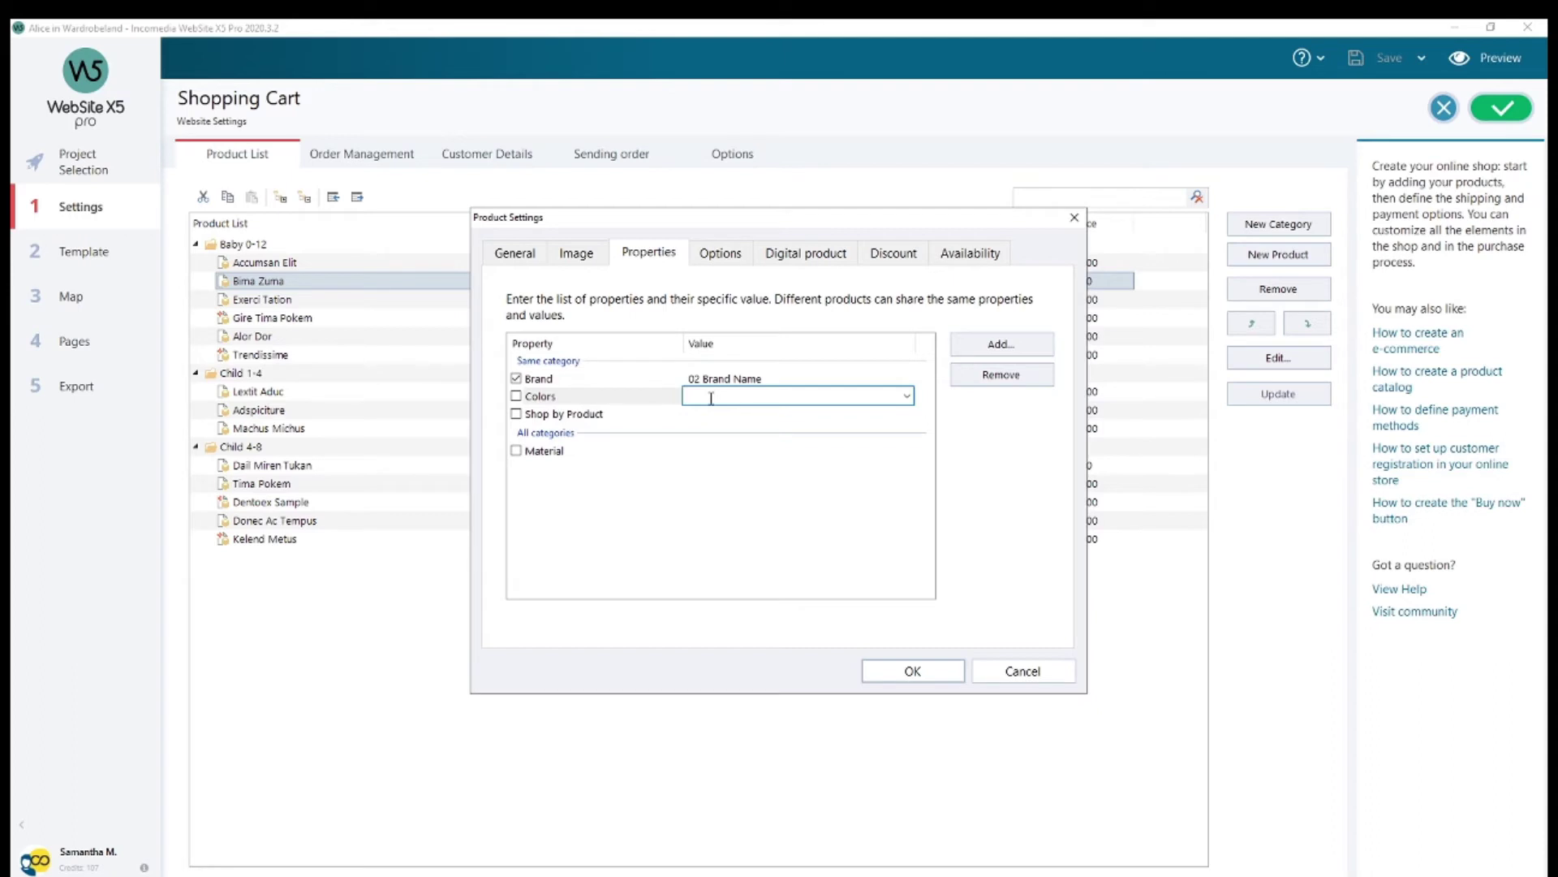
pyautogui.write('Pink')
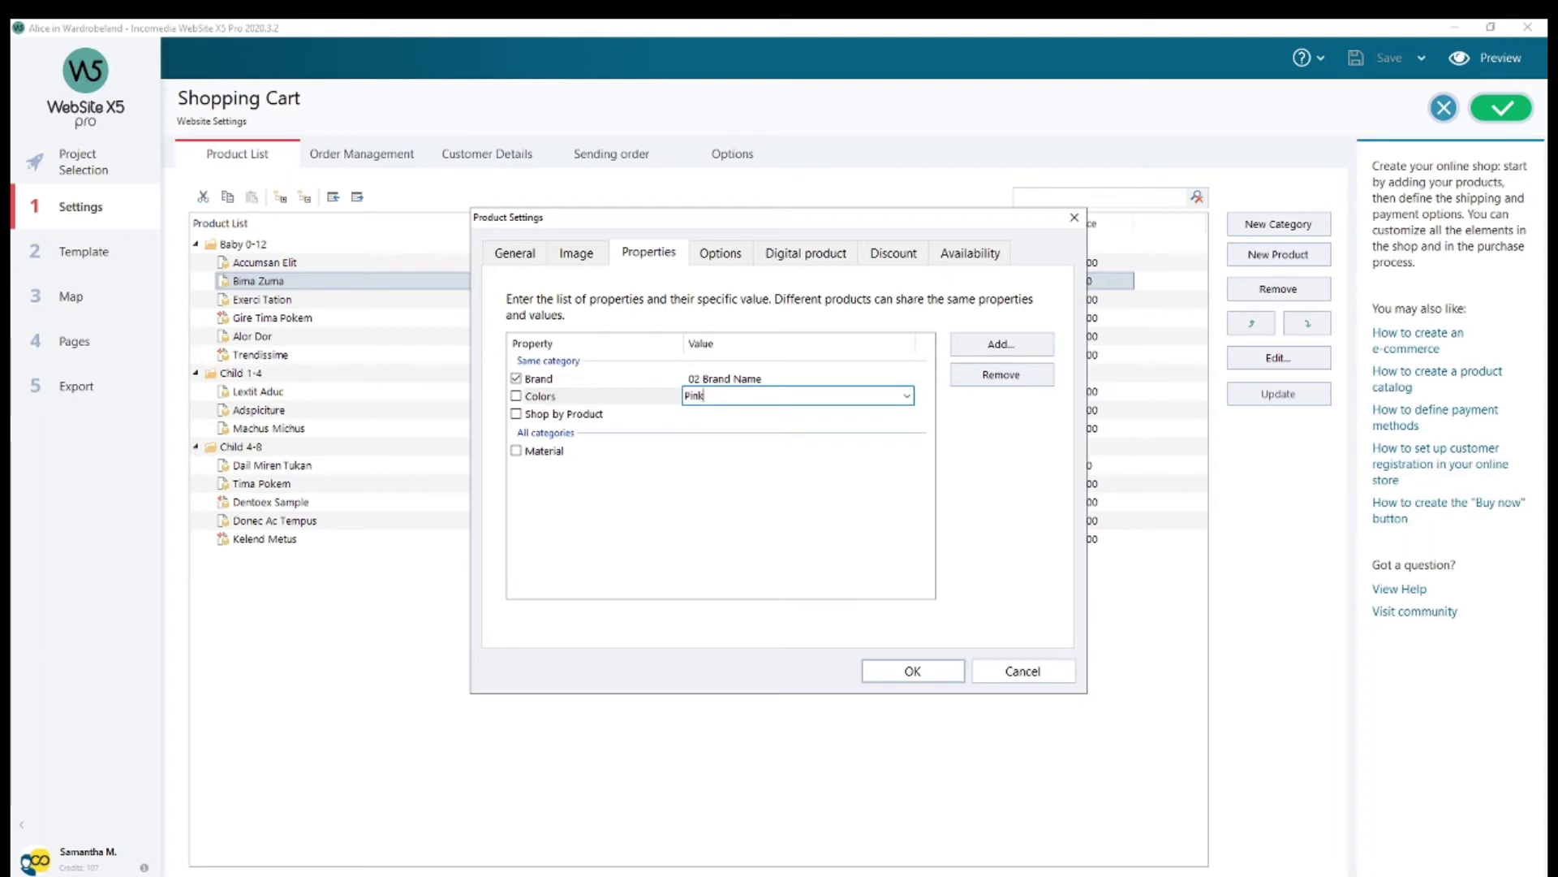
pyautogui.press('Return')
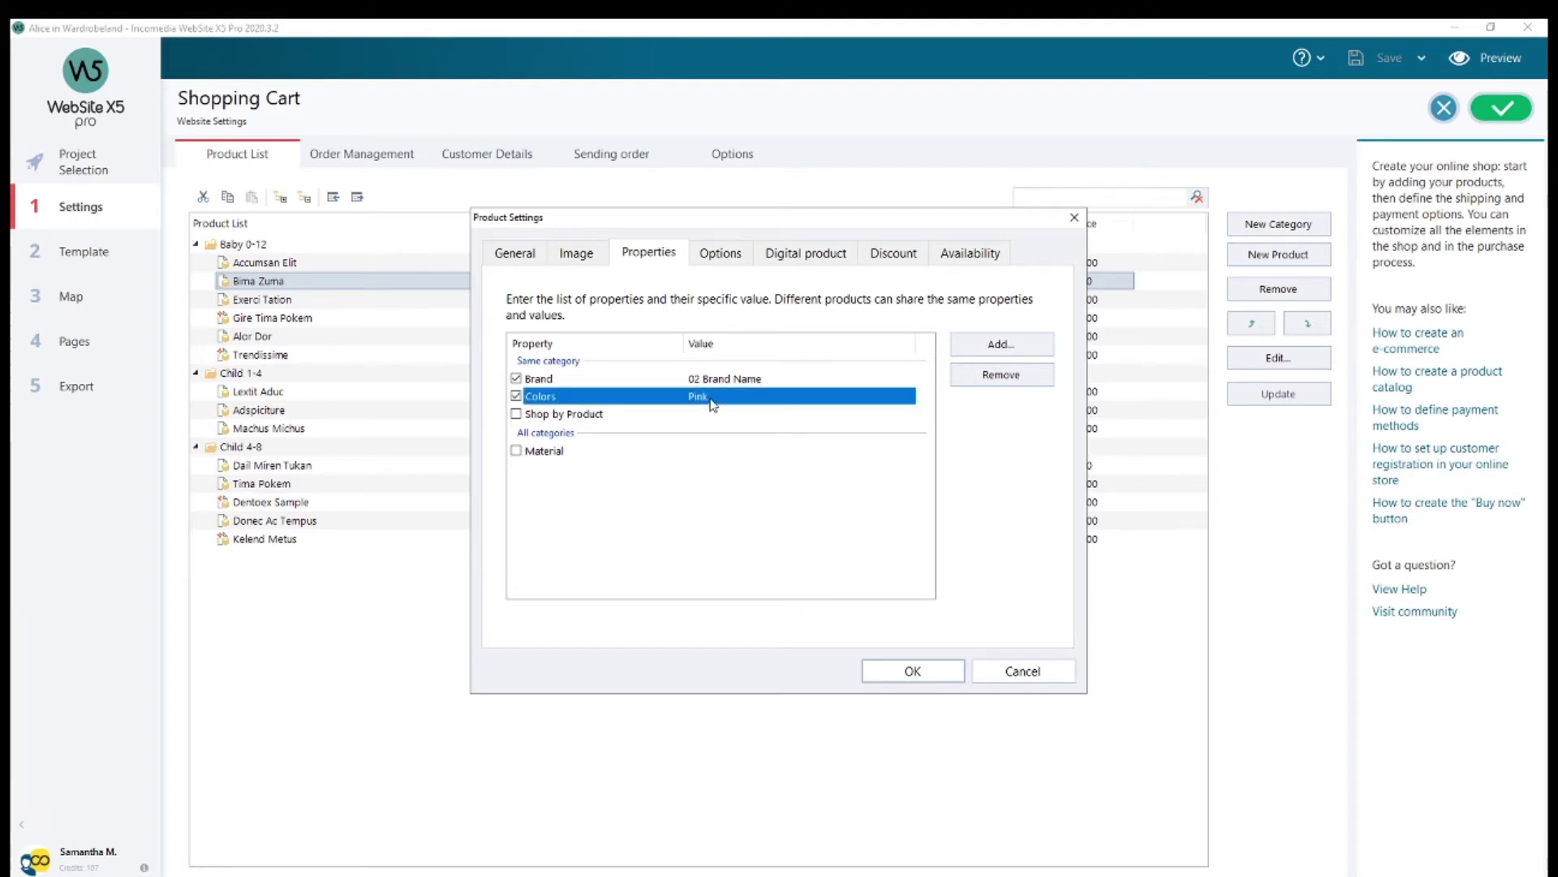
pyautogui.click(711, 397)
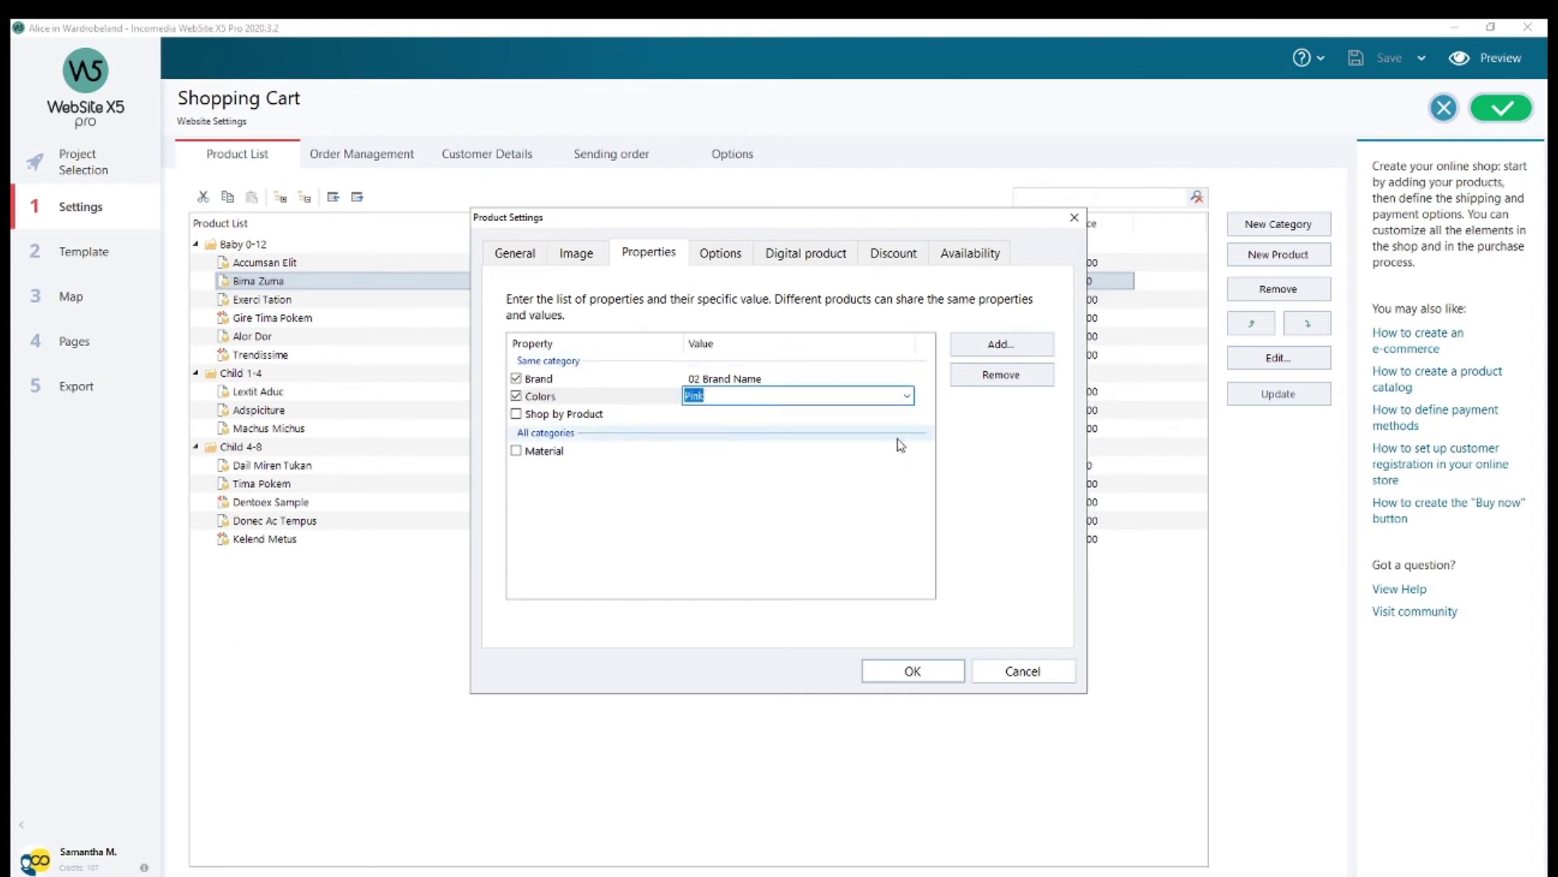
pyautogui.click(907, 396)
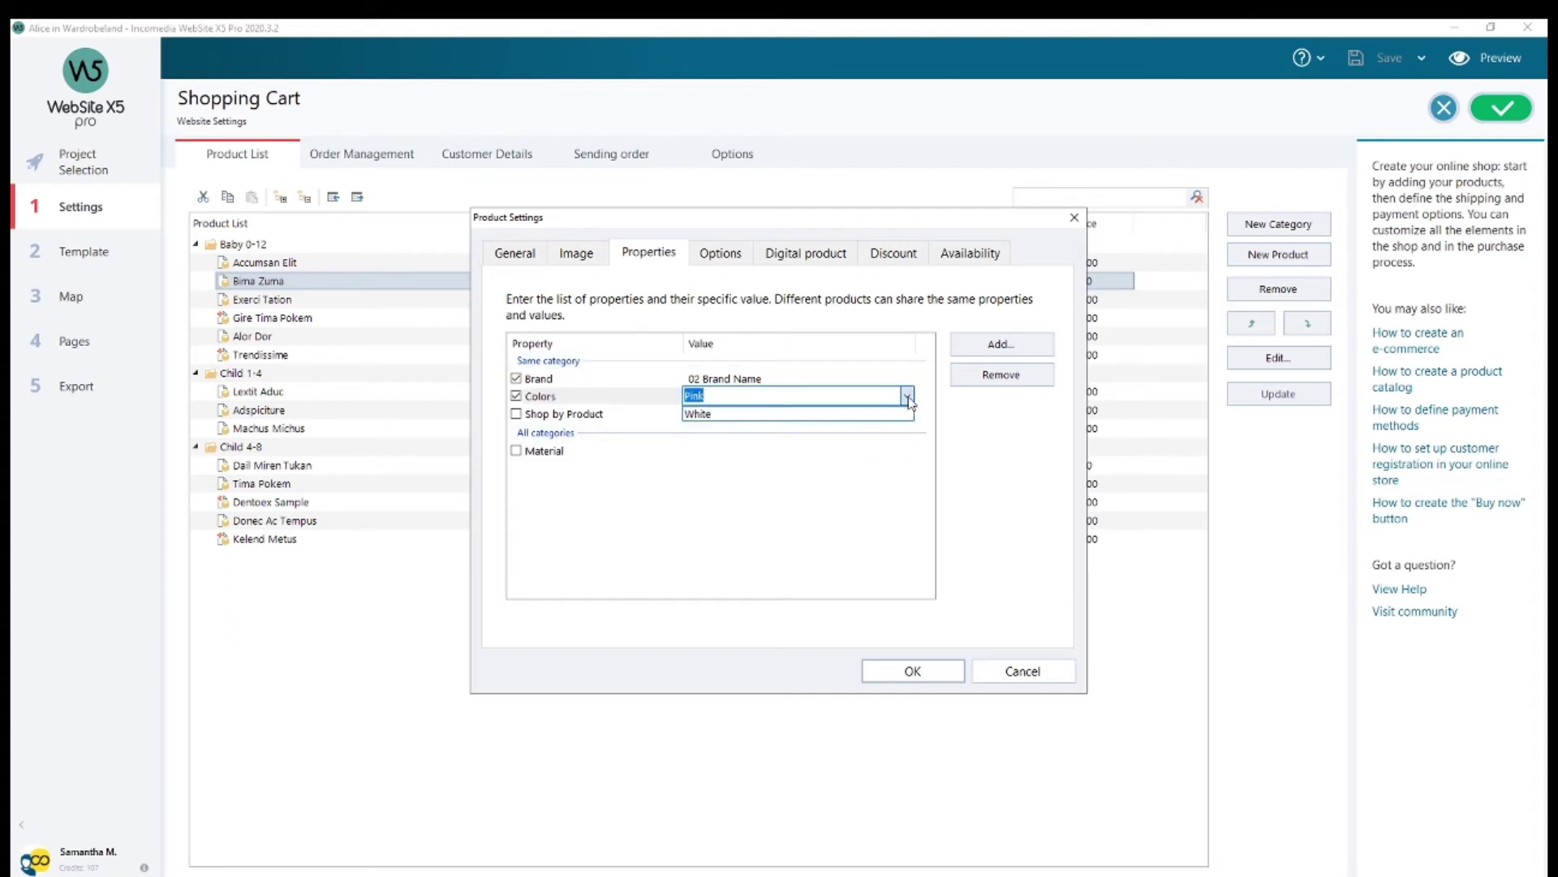
pyautogui.click(708, 395)
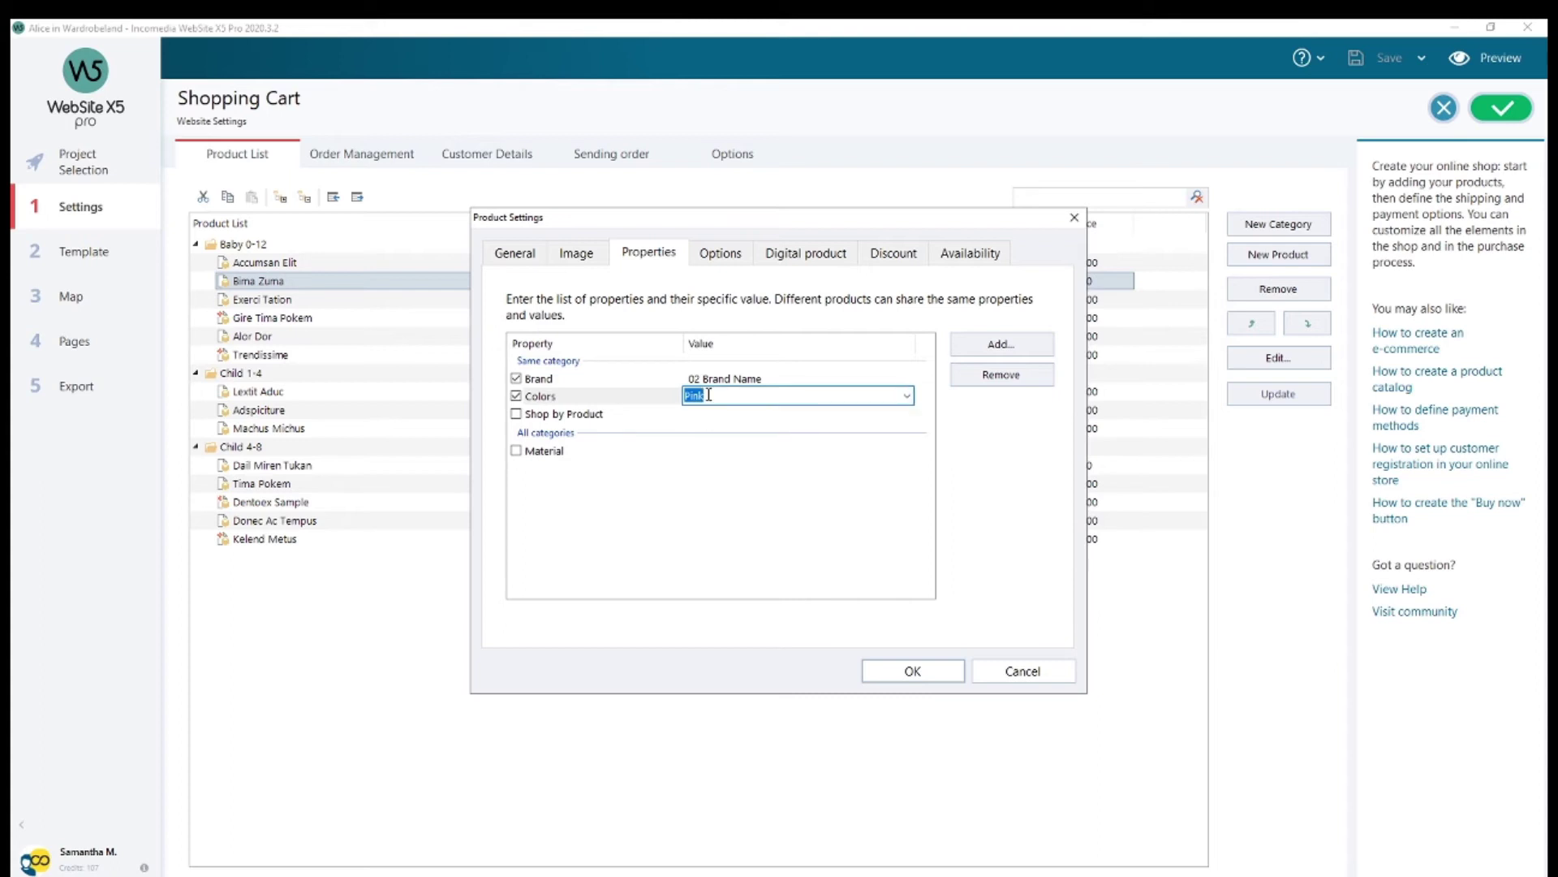
pyautogui.click(899, 671)
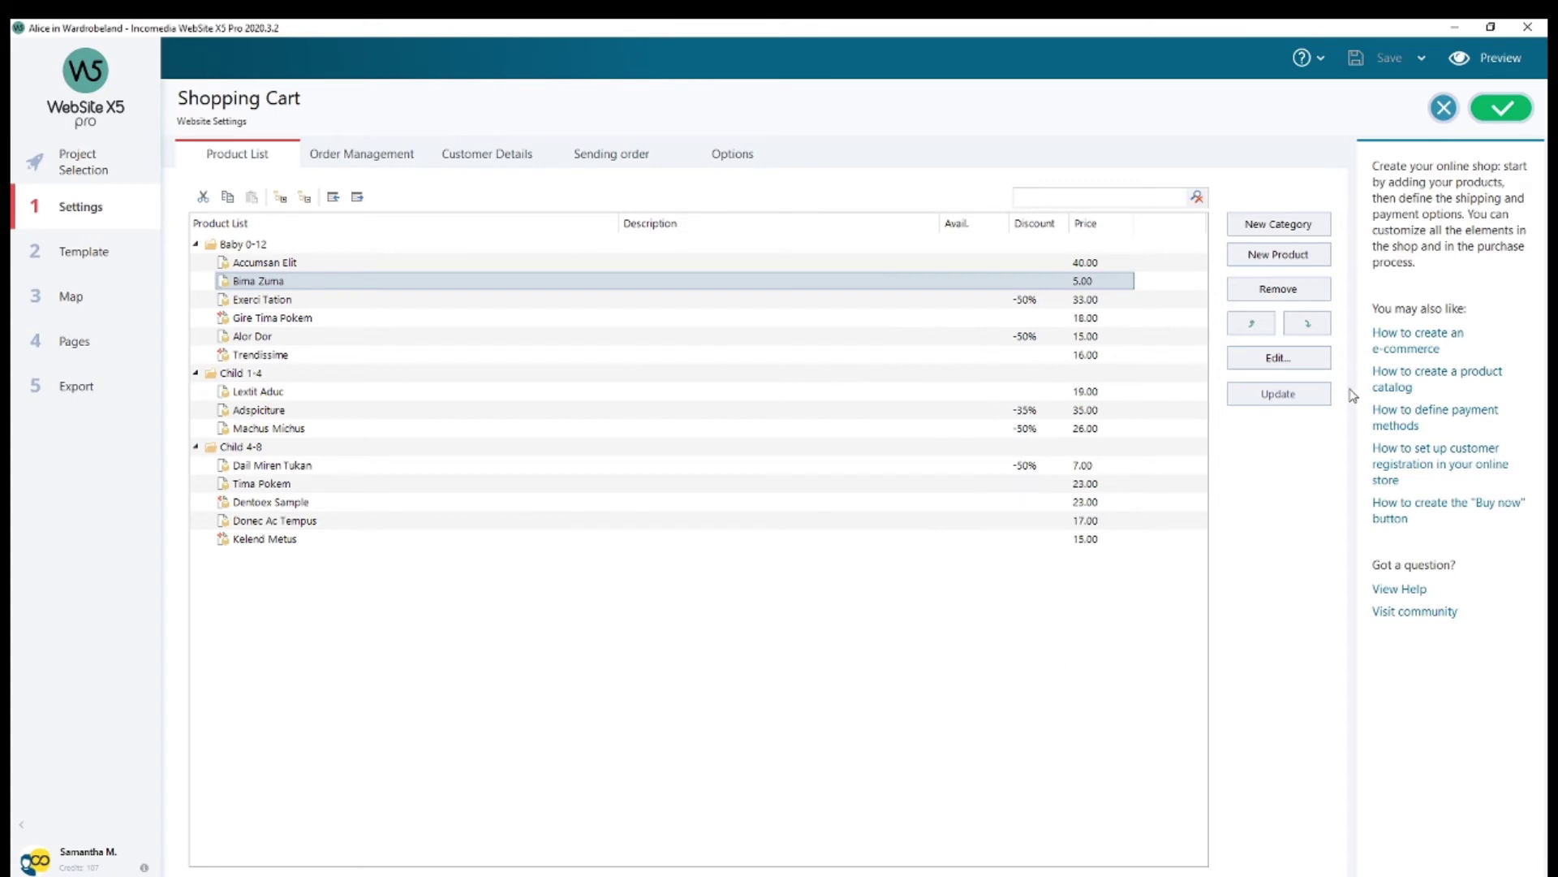
pyautogui.click(1484, 65)
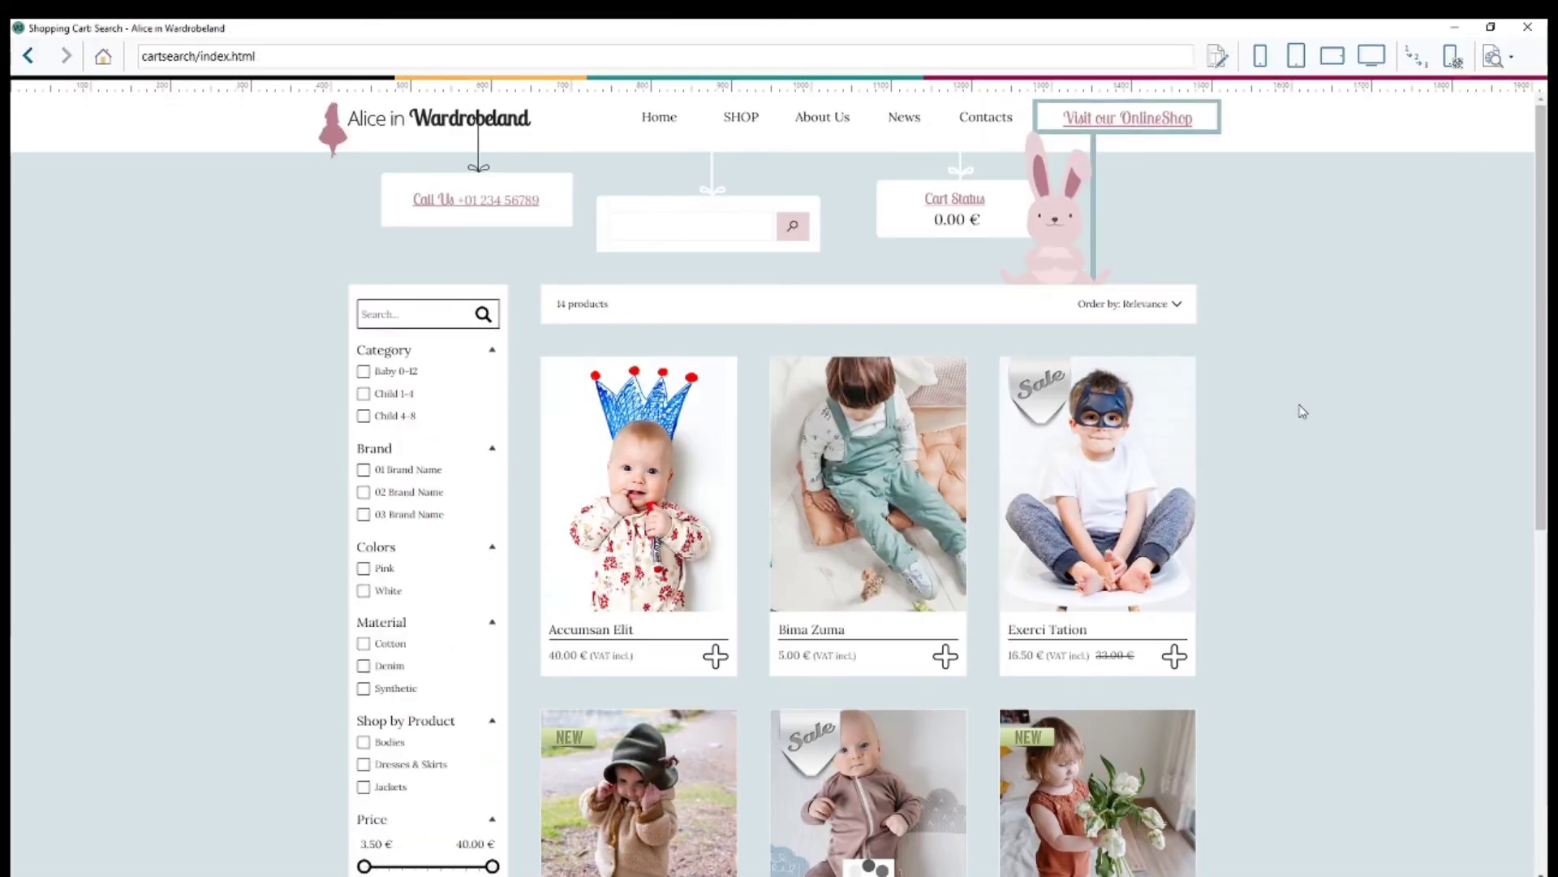
pyautogui.click(364, 568)
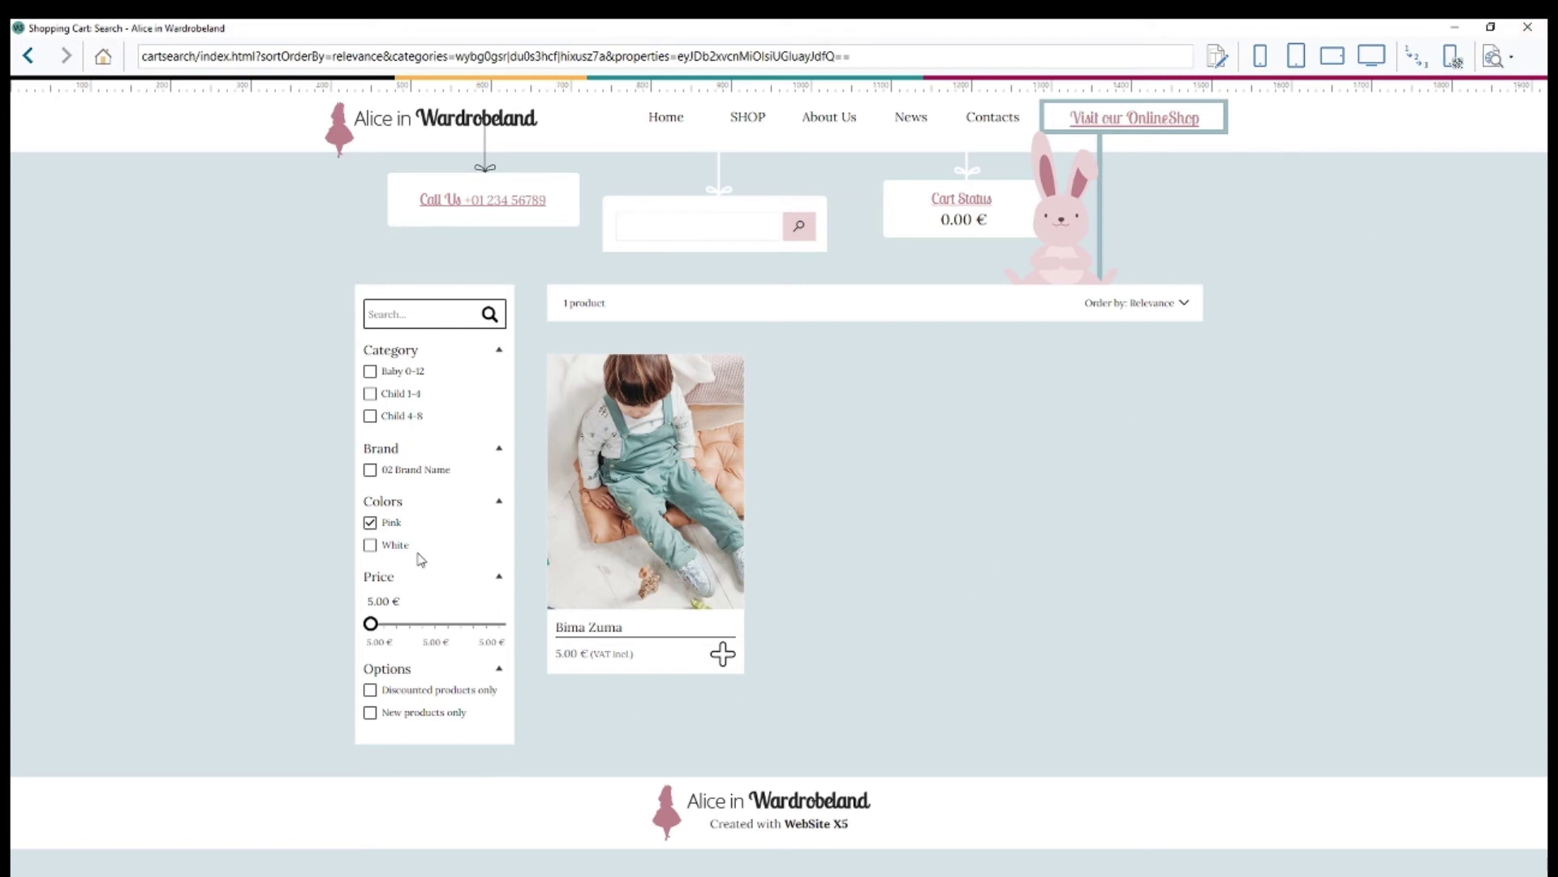
pyautogui.click(1541, 30)
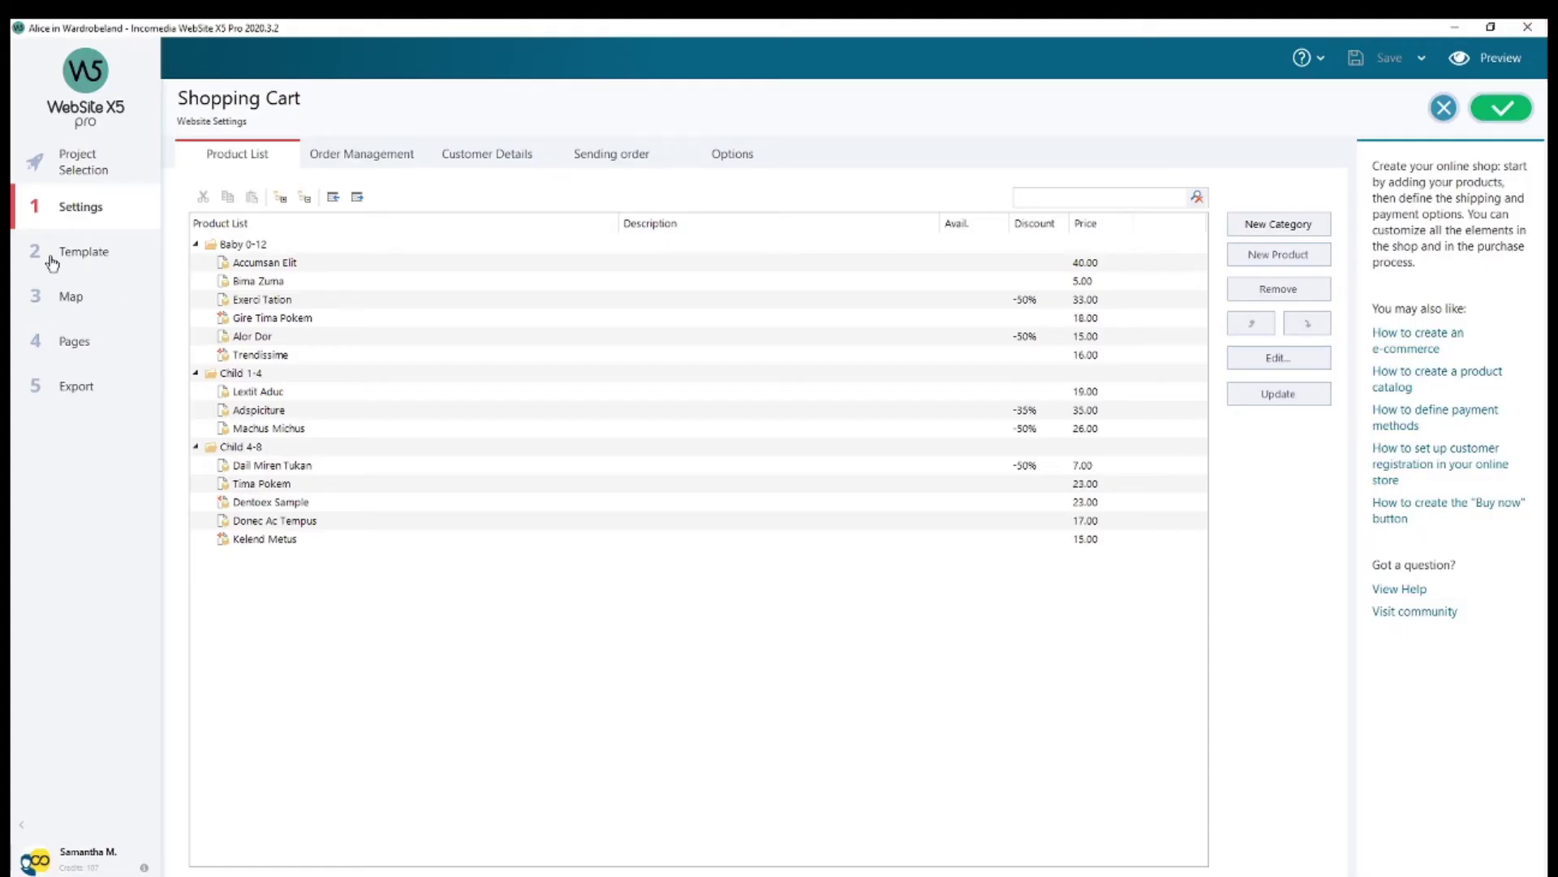
# Step: From the Map, preview the search page with Property off, then re-enable it and preview again
pyautogui.click(69, 300)
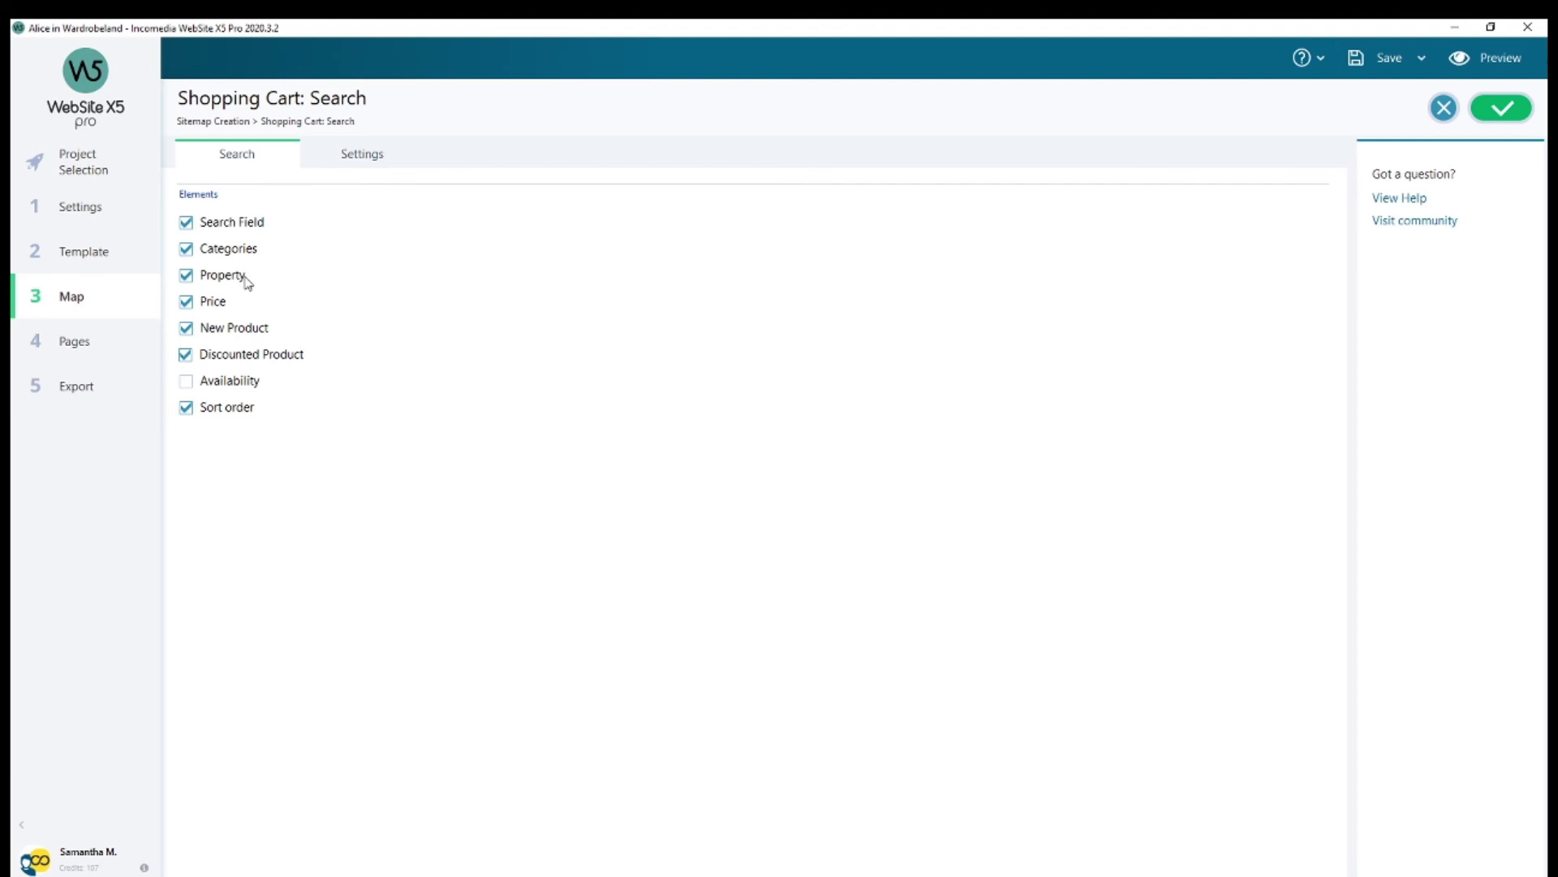
pyautogui.click(1502, 59)
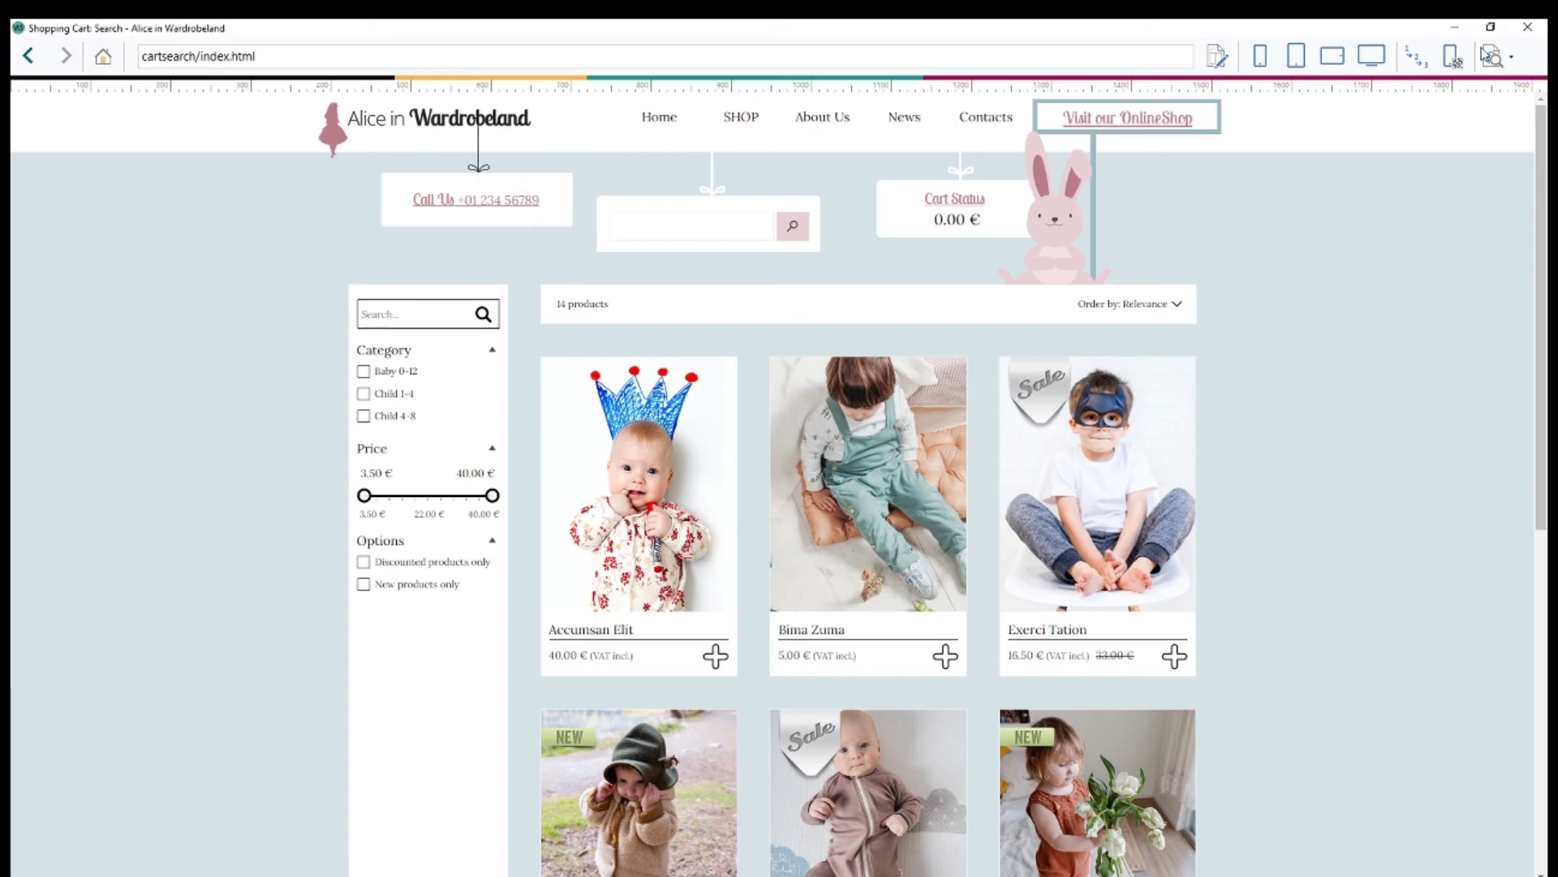
pyautogui.click(1528, 27)
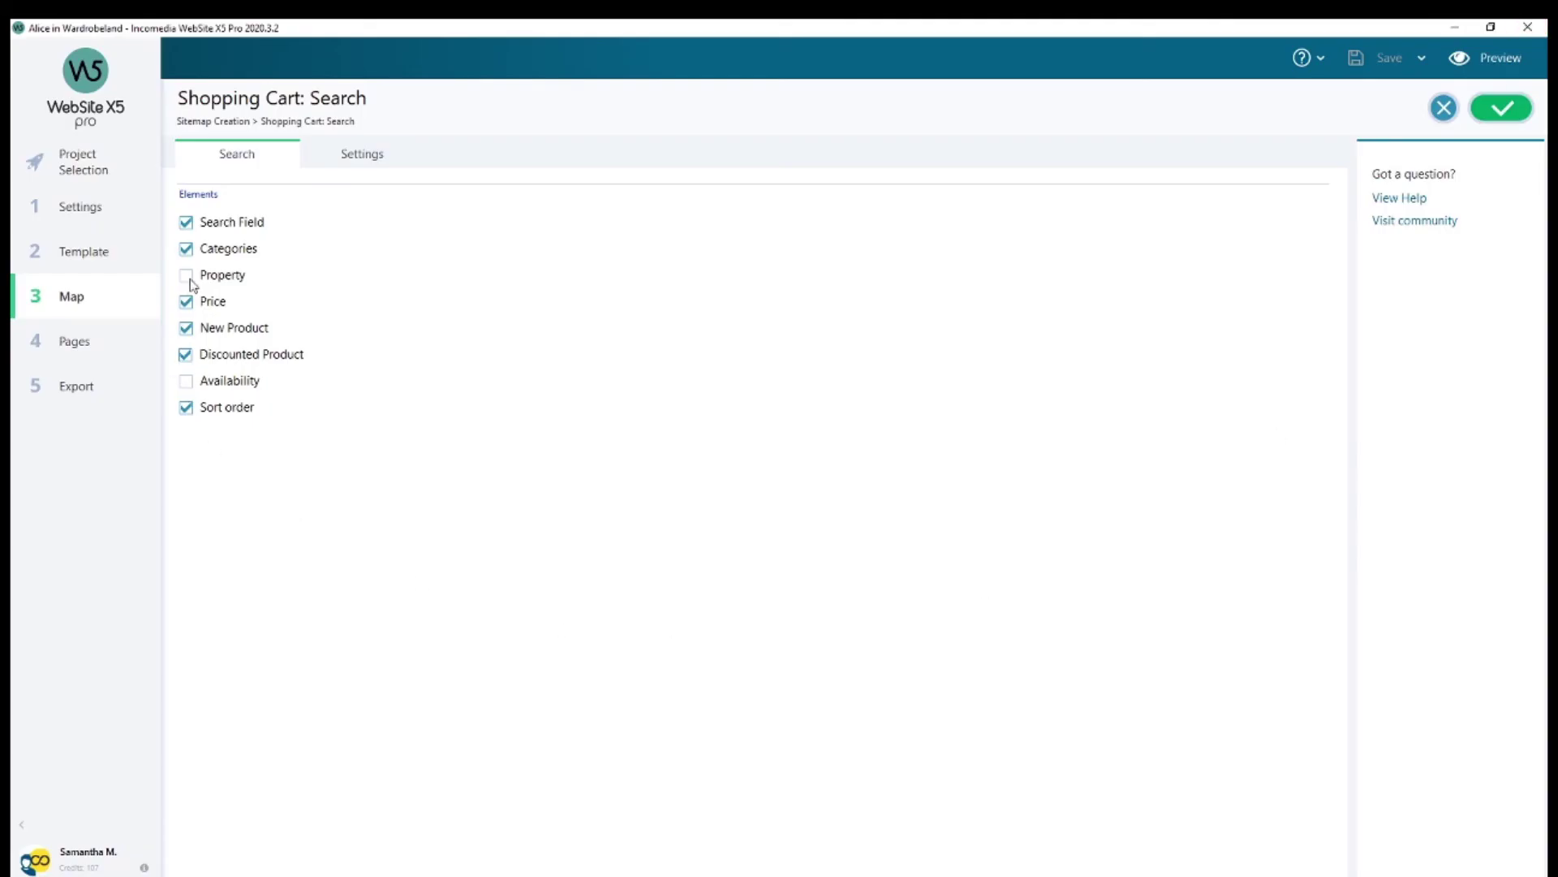
pyautogui.click(1496, 58)
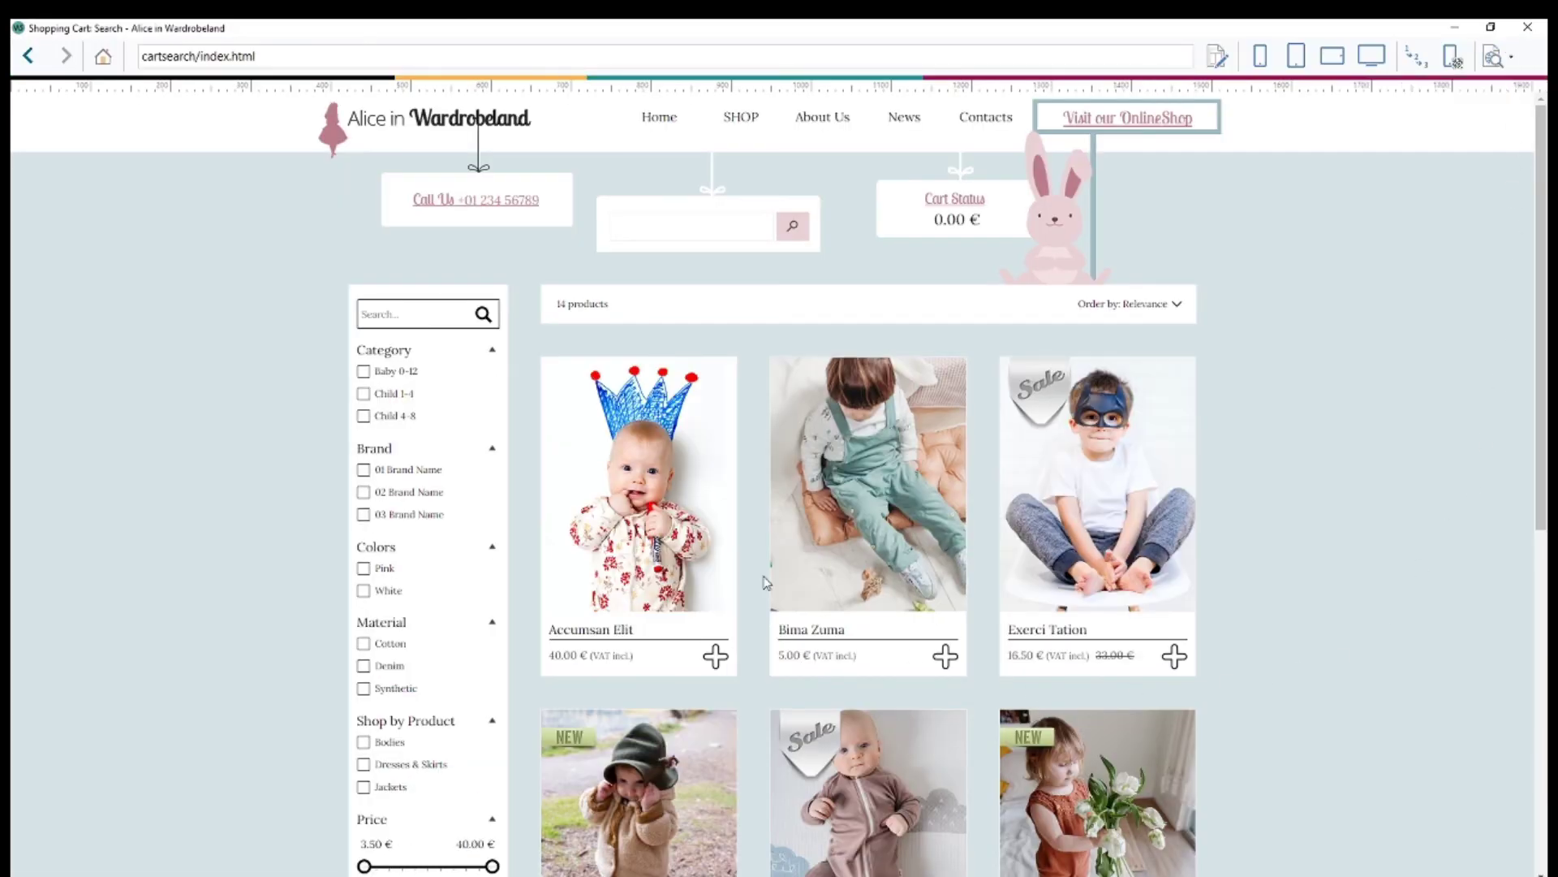
pyautogui.click(1261, 57)
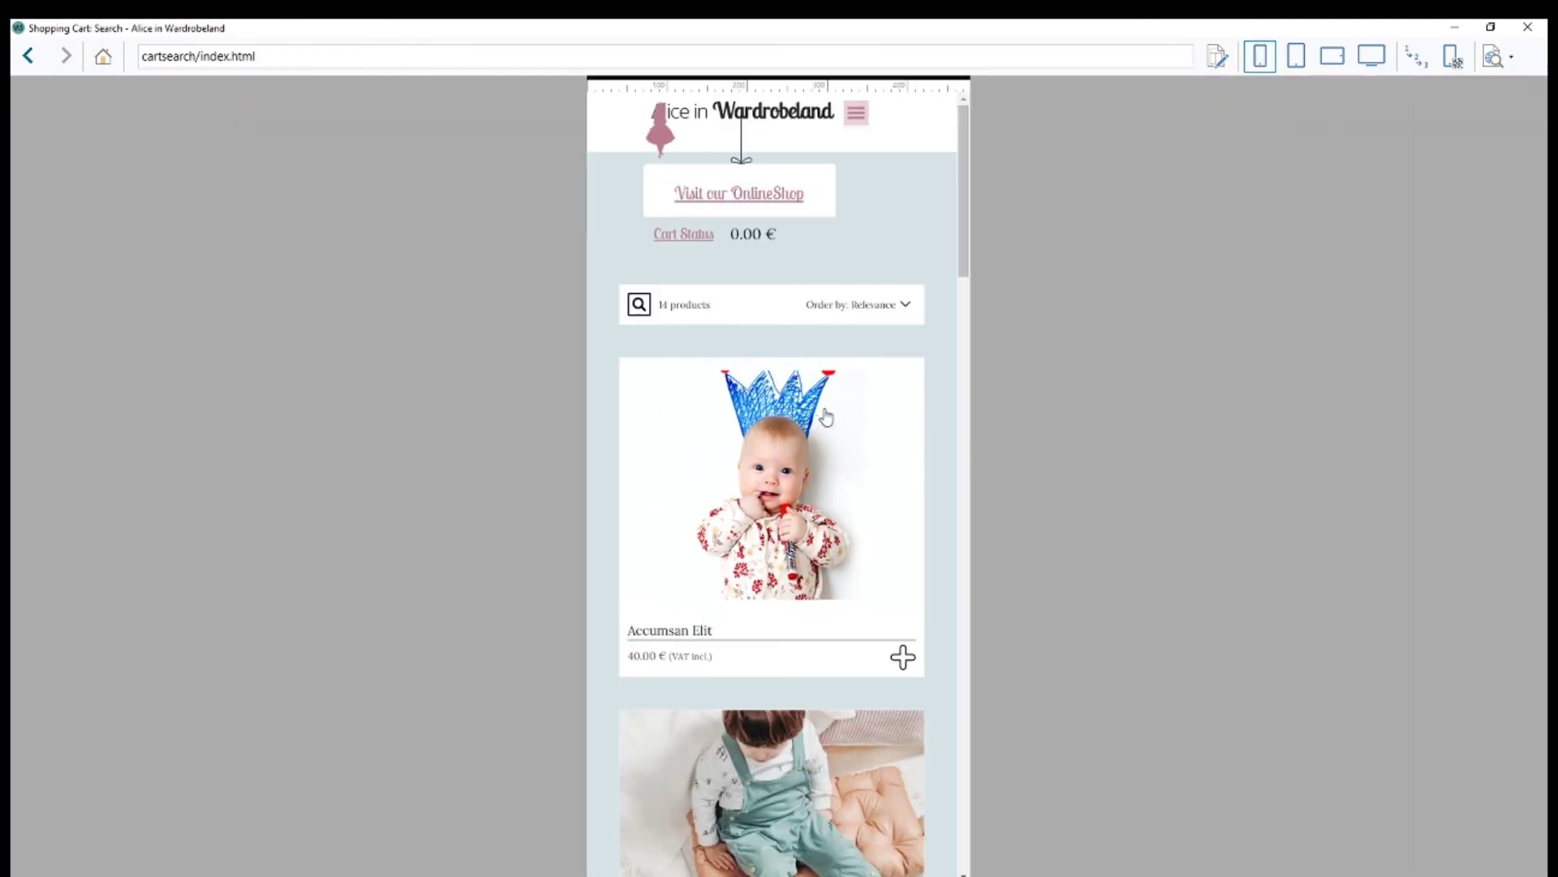
pyautogui.click(639, 306)
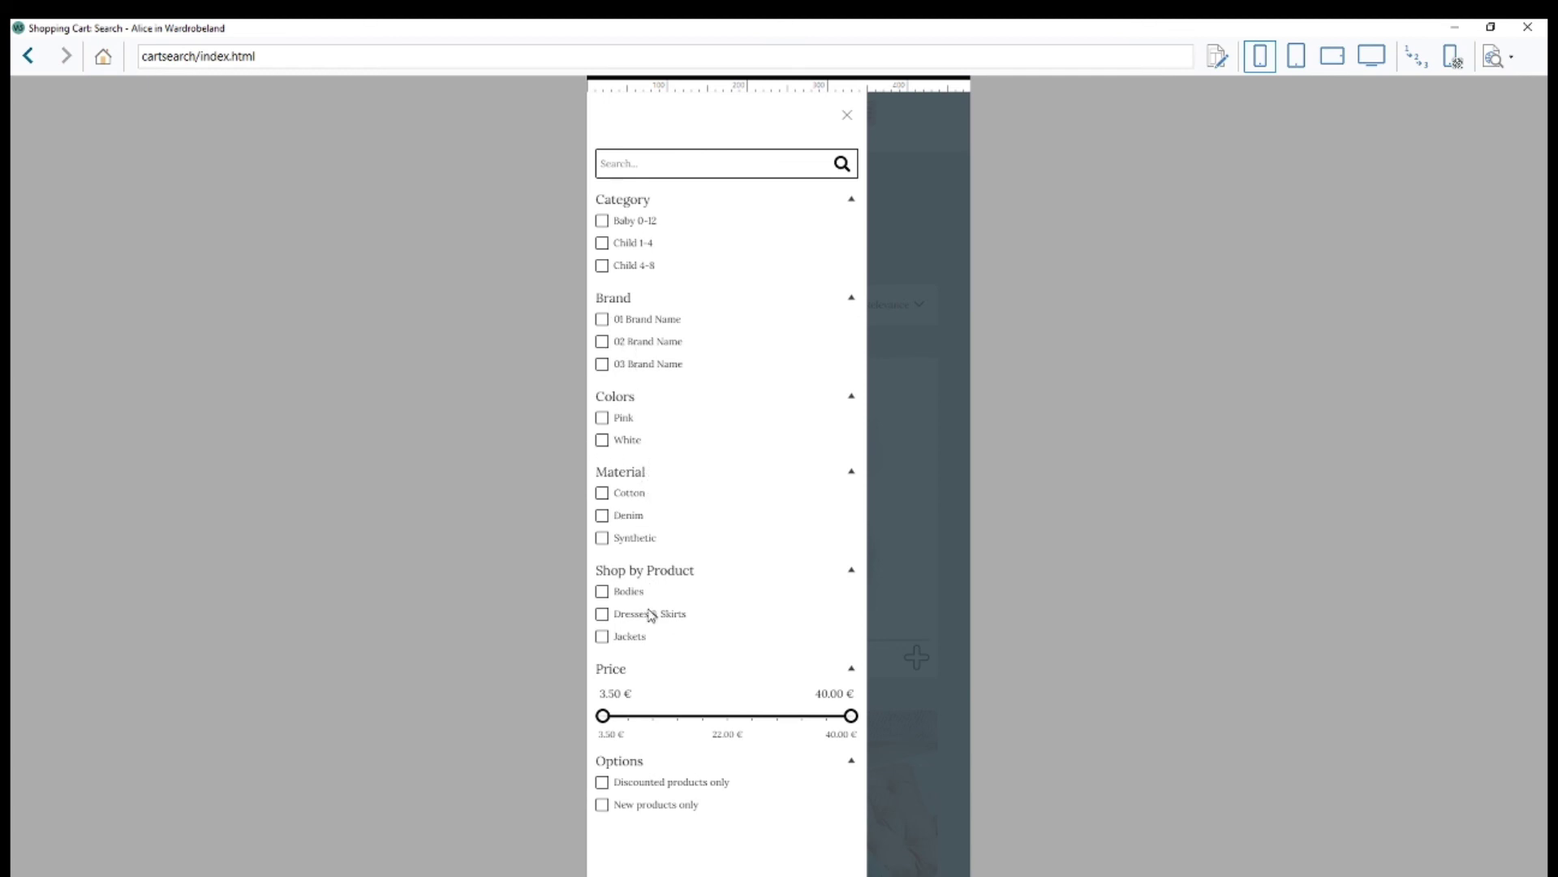
pyautogui.click(922, 516)
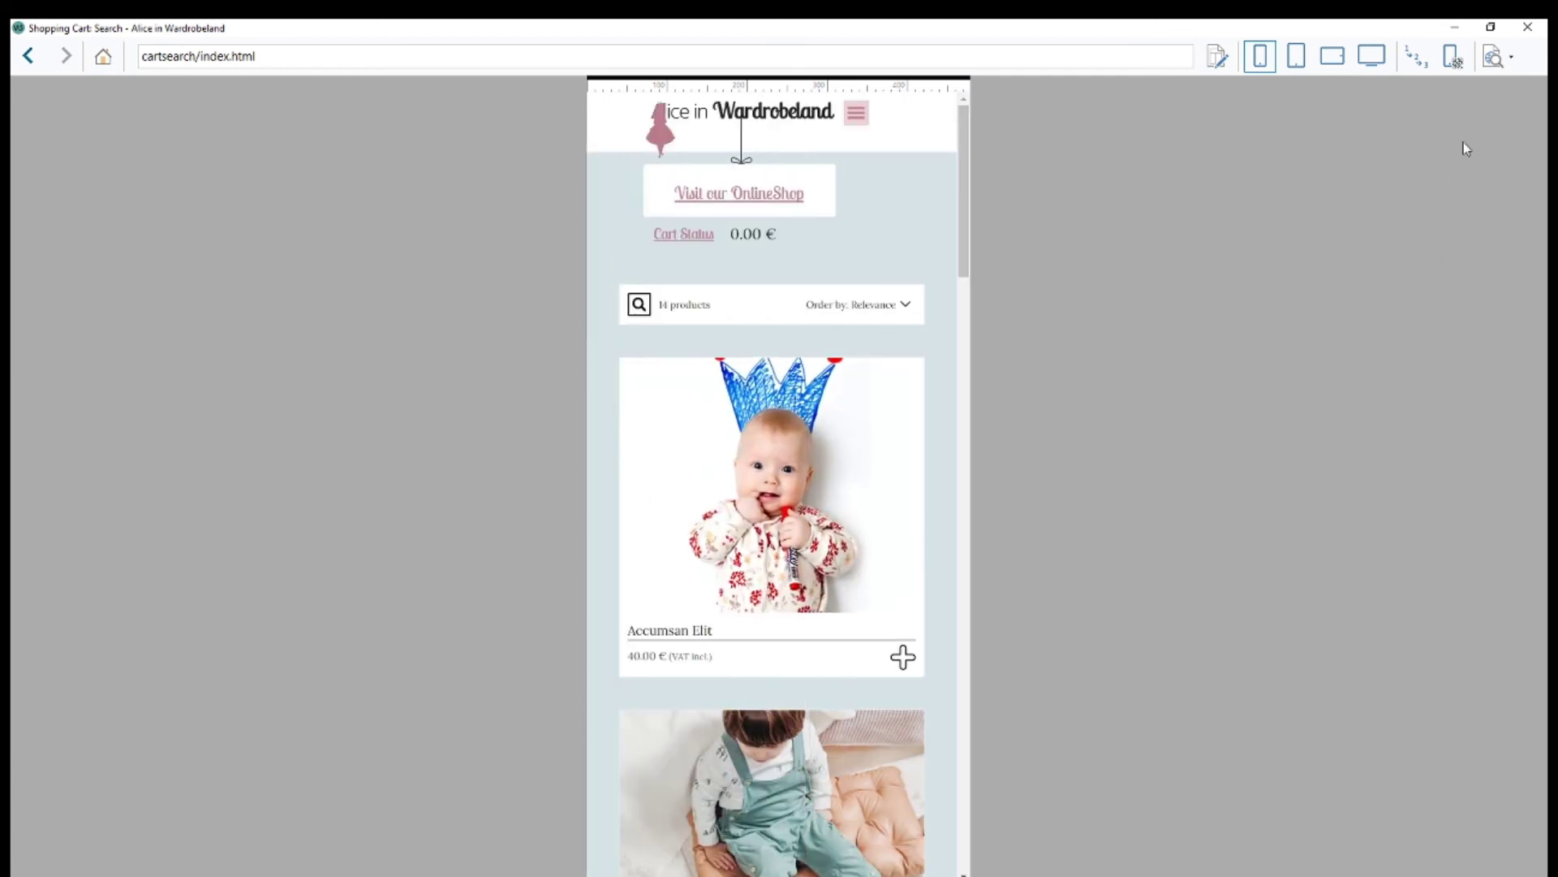
pyautogui.click(1372, 55)
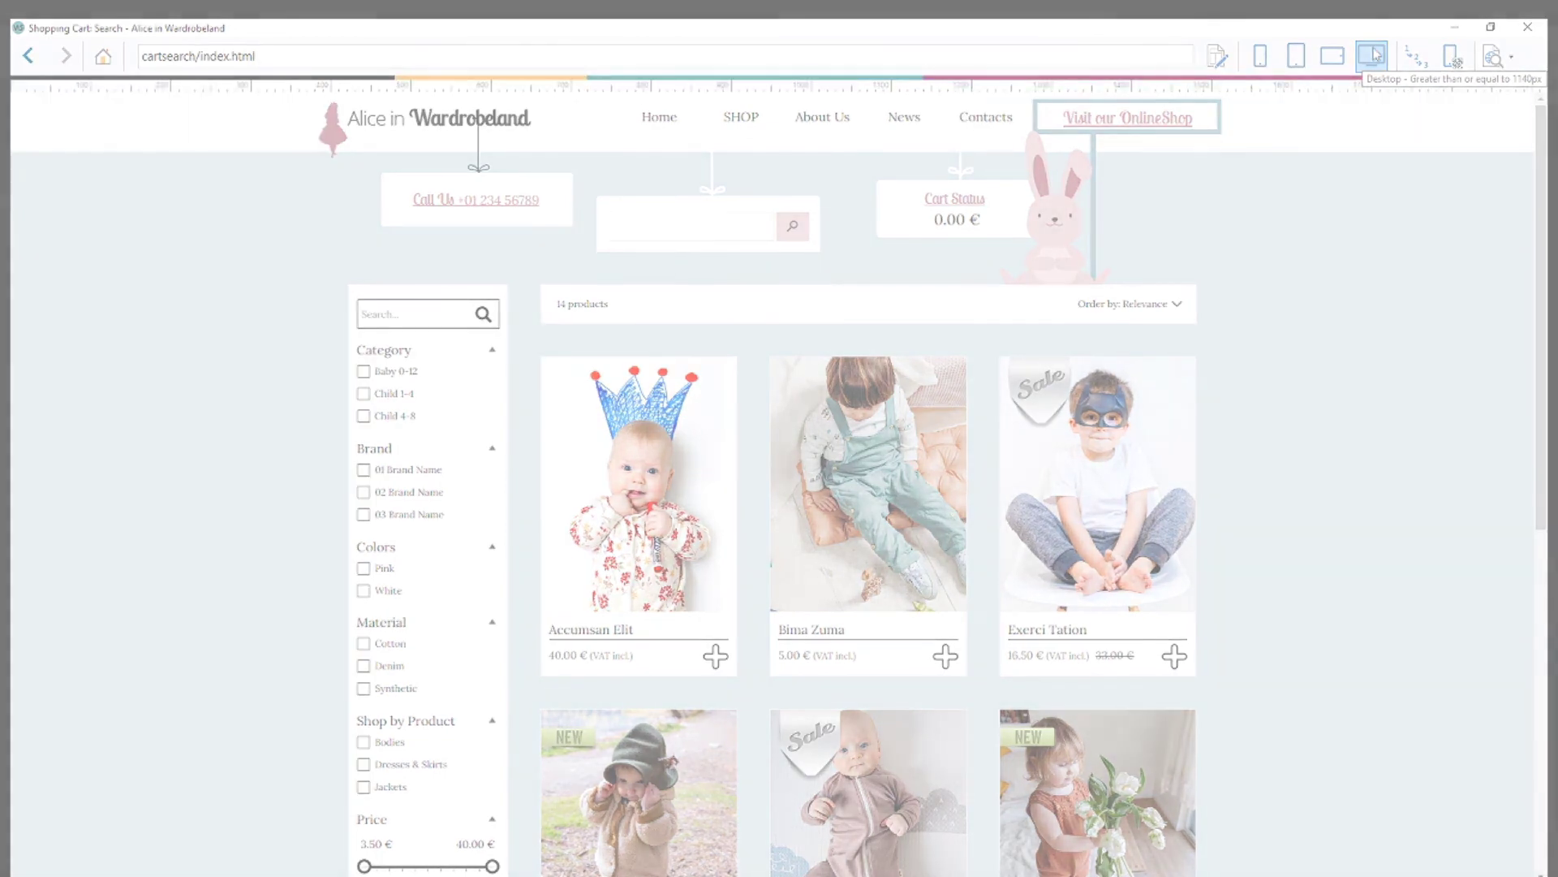